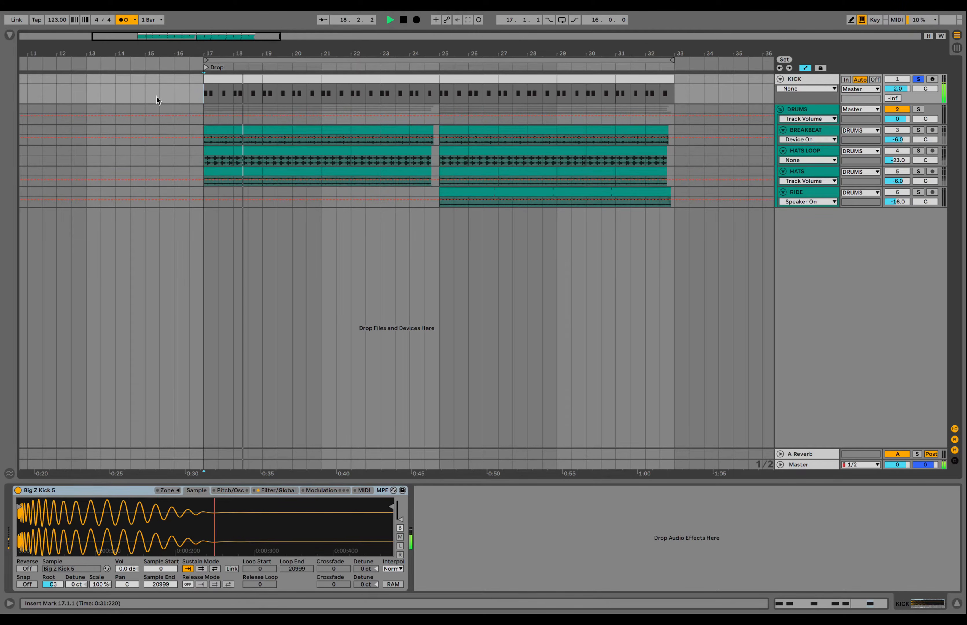
- Turn off the metronome, then play the drop and stop it
{"action": "left_click", "coordinate": [121, 20]}
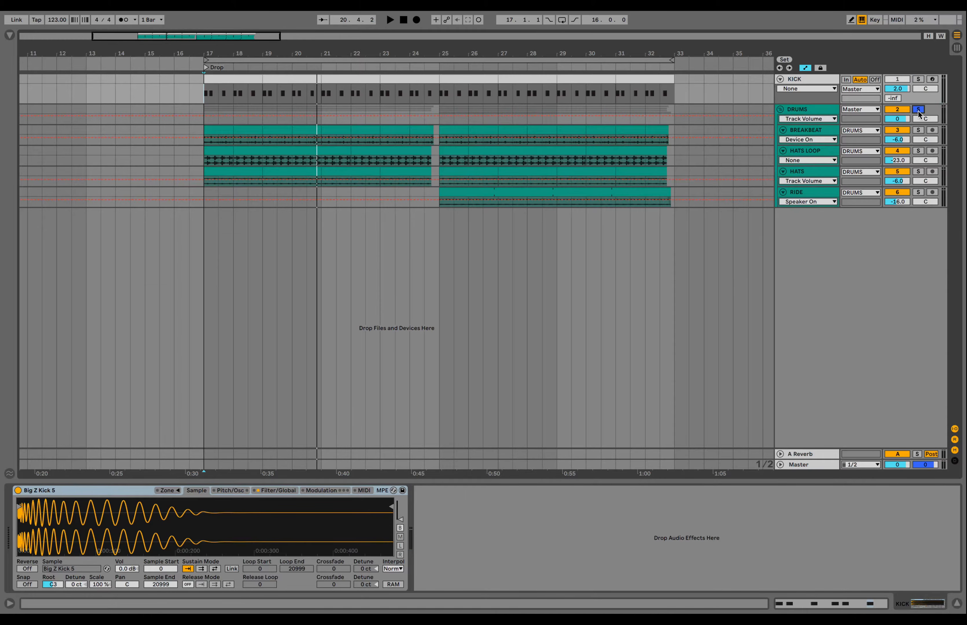
{"action": "key", "text": "space"}
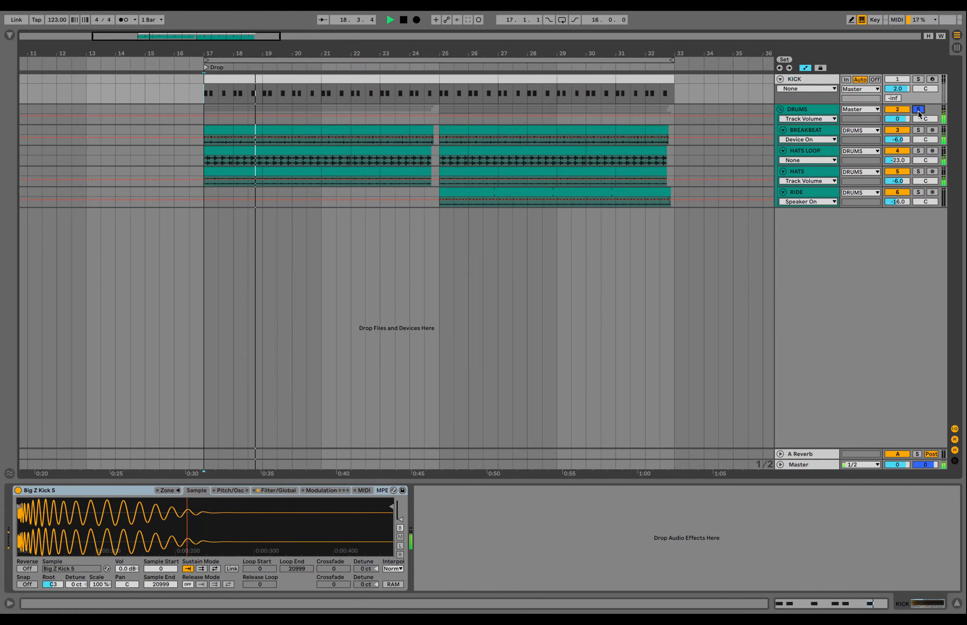
{"action": "key", "text": "space"}
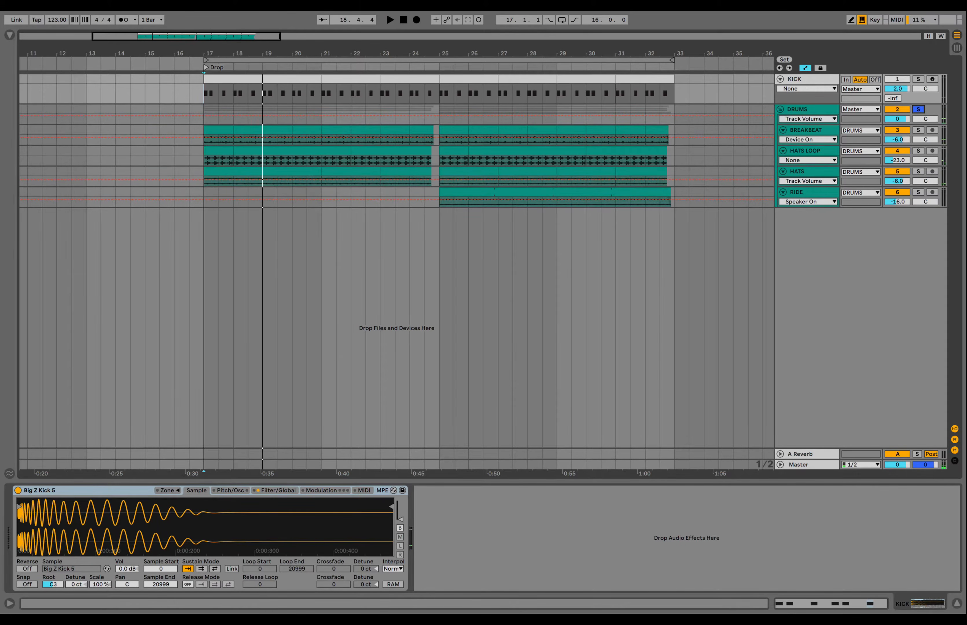
- Select BREAKBEAT and toggle between its sample waveform and effects chain during playback from bar 17
{"action": "left_click", "coordinate": [807, 130]}
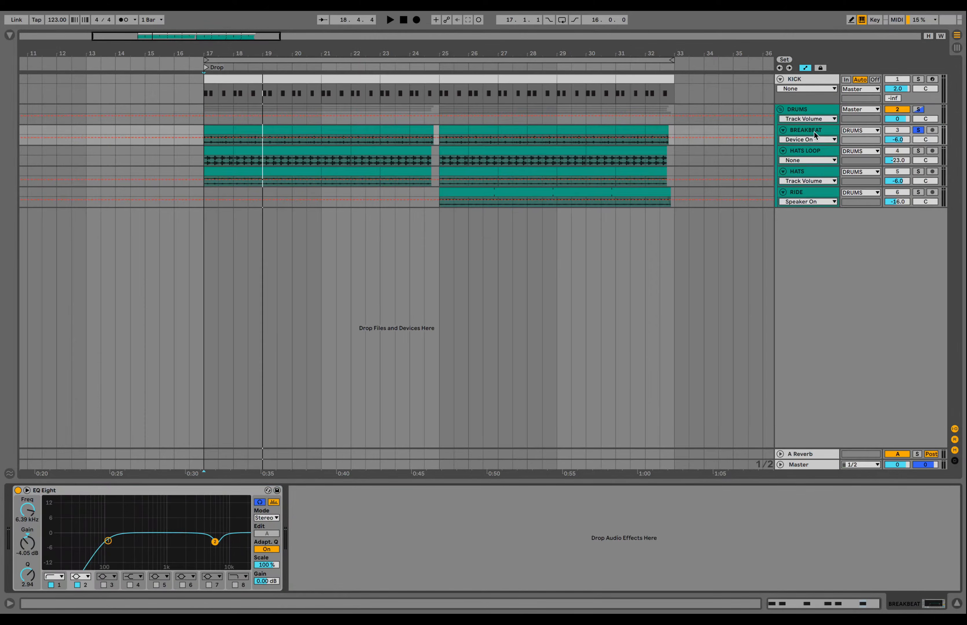
{"action": "key", "text": "space"}
{"action": "key", "text": "shift+Tab"}
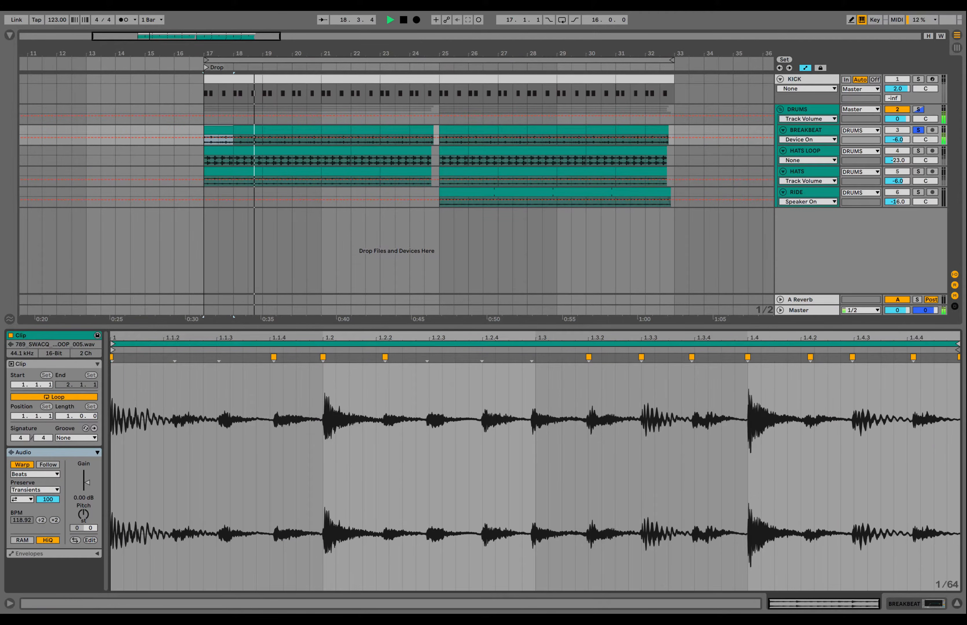
{"action": "key", "text": "shift+Tab"}
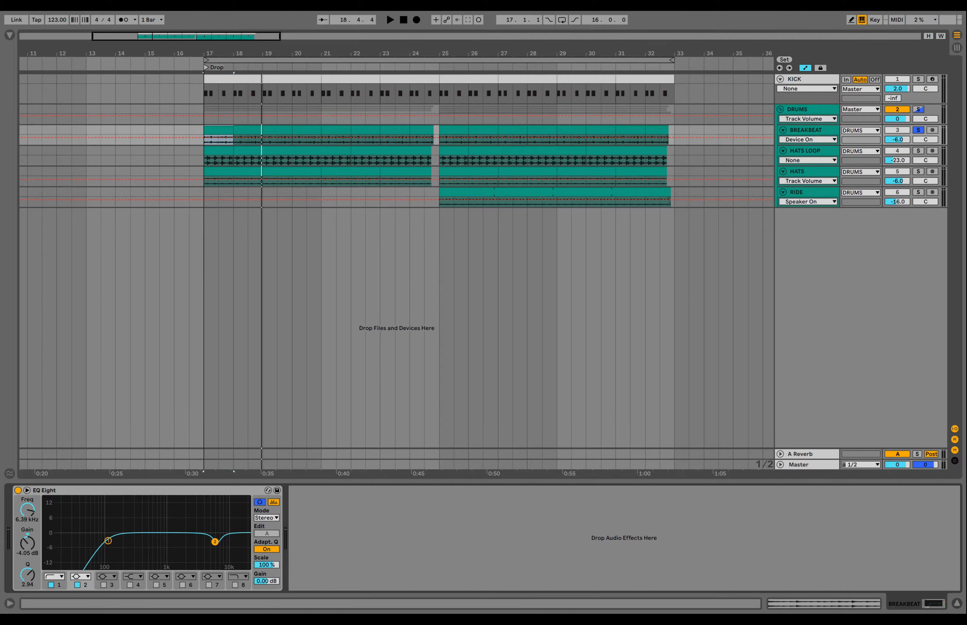
- Play the drop while inspecting the EQ Eight's 108 Hz low-cut and 6.39 kHz cut bands
{"action": "key", "text": "space"}
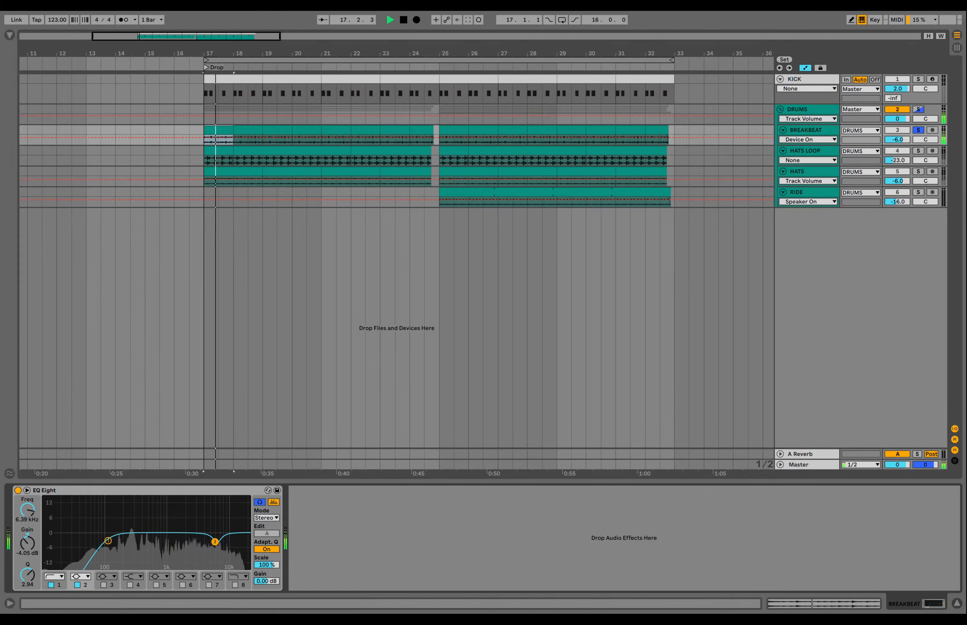
{"action": "left_click", "coordinate": [107, 541]}
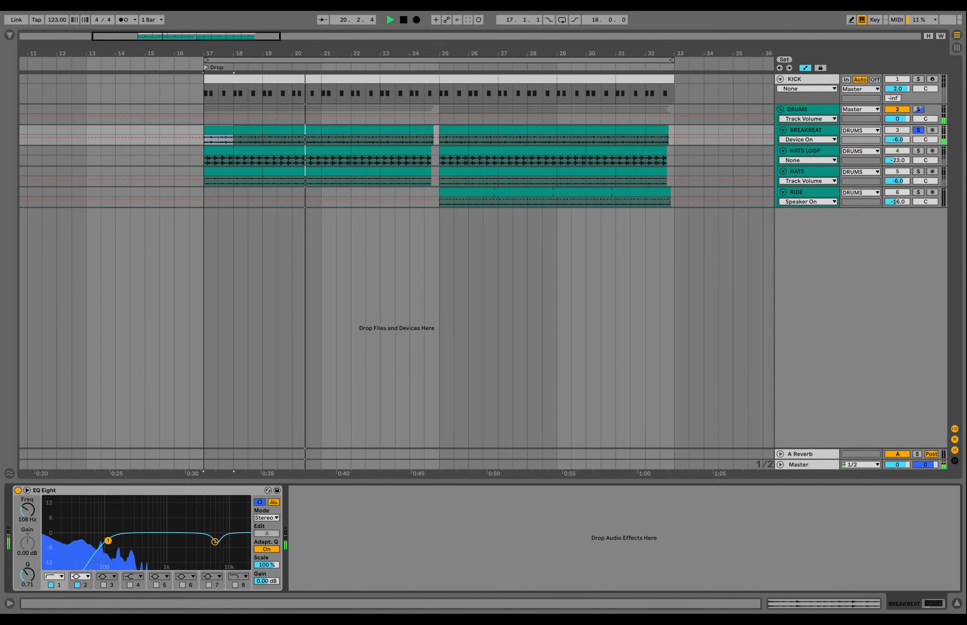
{"action": "left_click", "coordinate": [216, 541]}
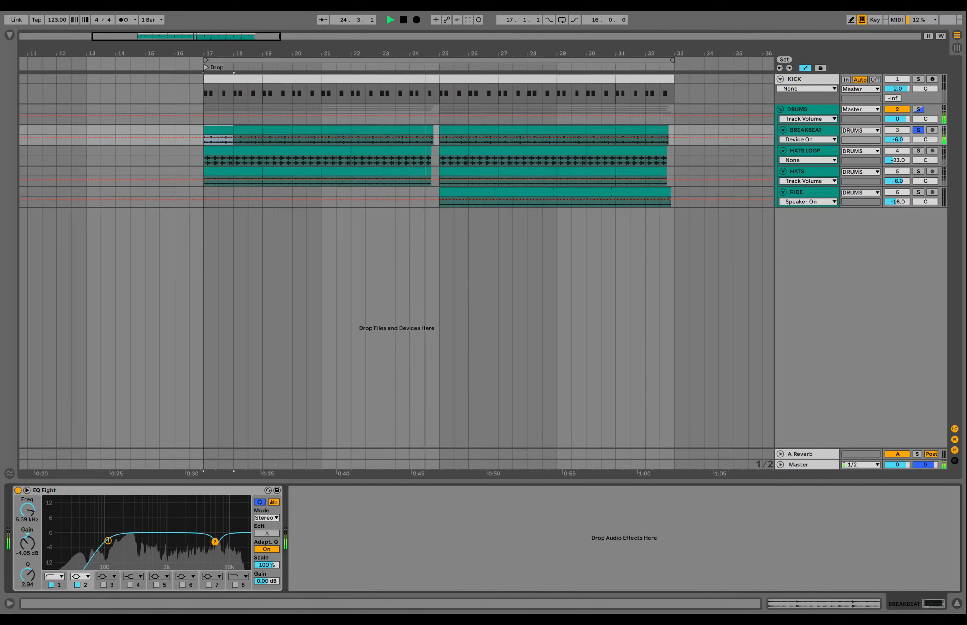
{"action": "key", "text": "space"}
- Solo HATS LOOP, show its effects and audition its bar-17 clip
{"action": "left_click", "coordinate": [919, 151]}
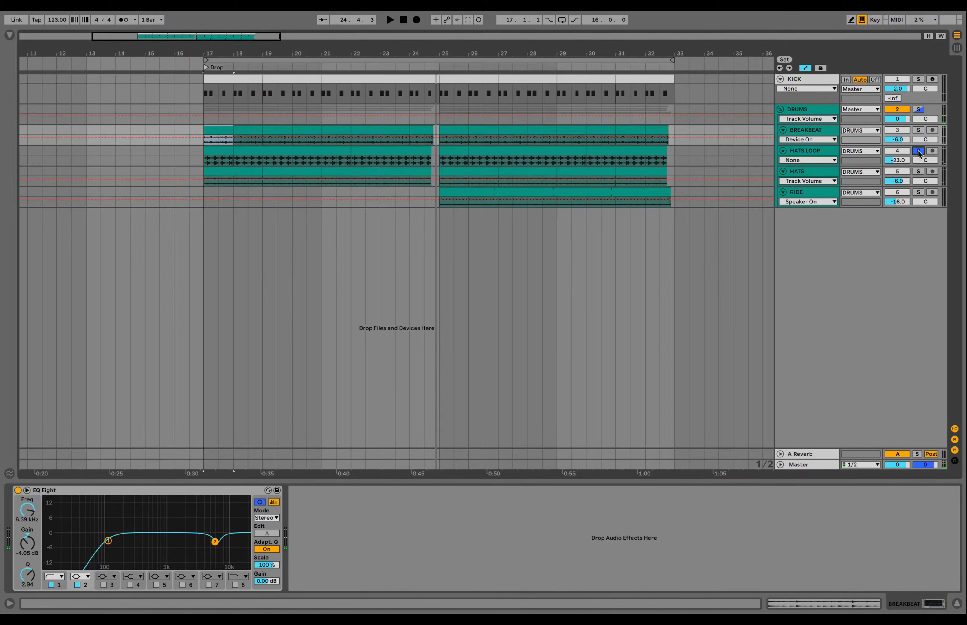
{"action": "left_click", "coordinate": [806, 151]}
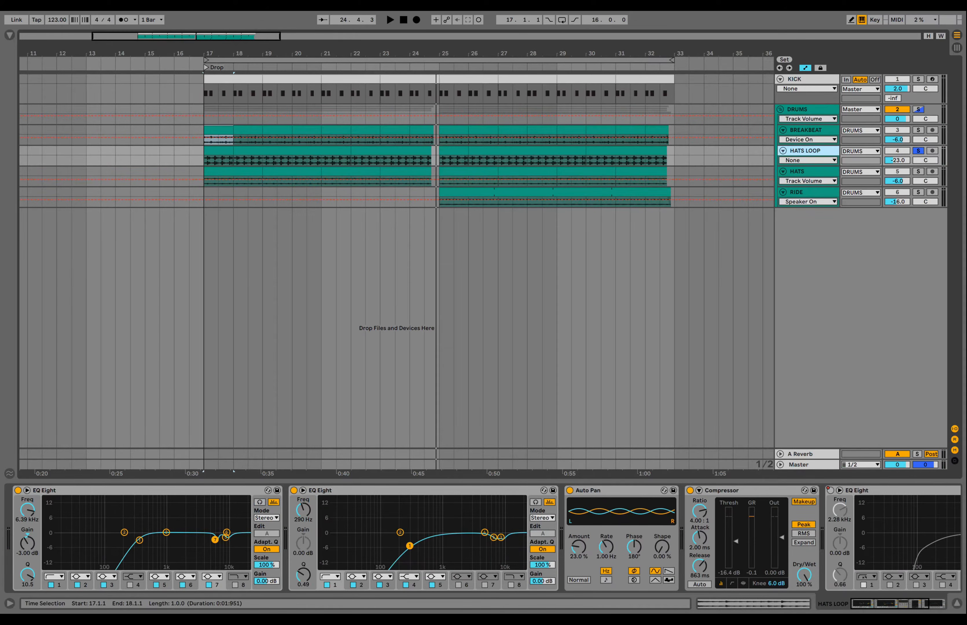
{"action": "left_click", "coordinate": [219, 148]}
{"action": "key", "text": "space"}
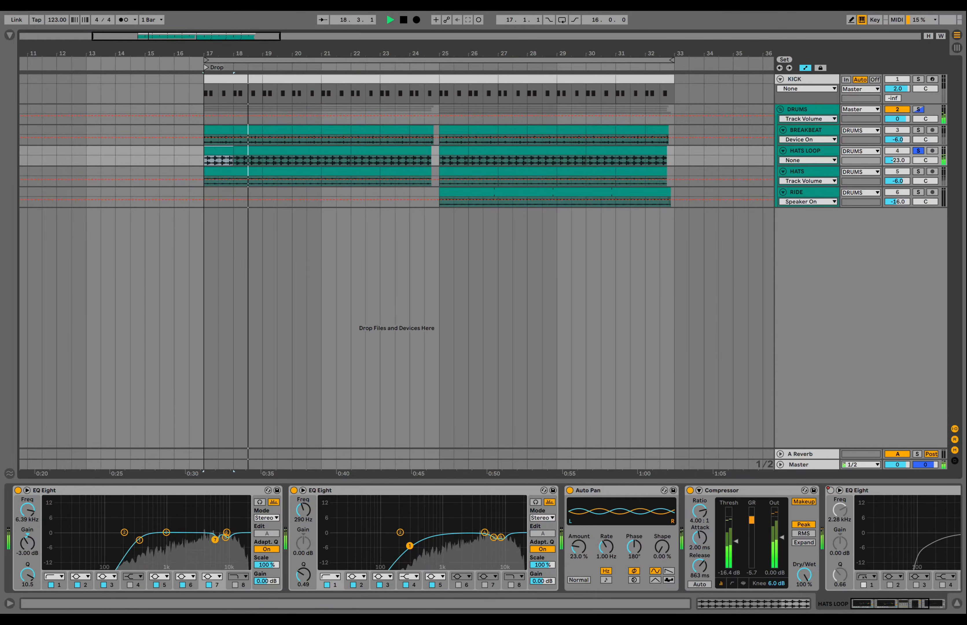
{"action": "left_click", "coordinate": [825, 152]}
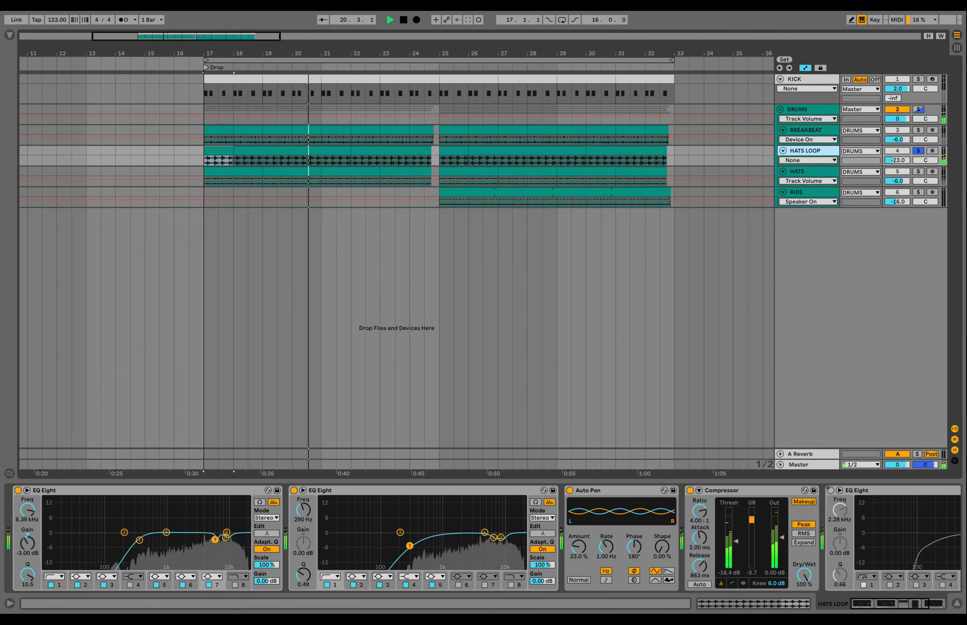
{"action": "key", "text": "space"}
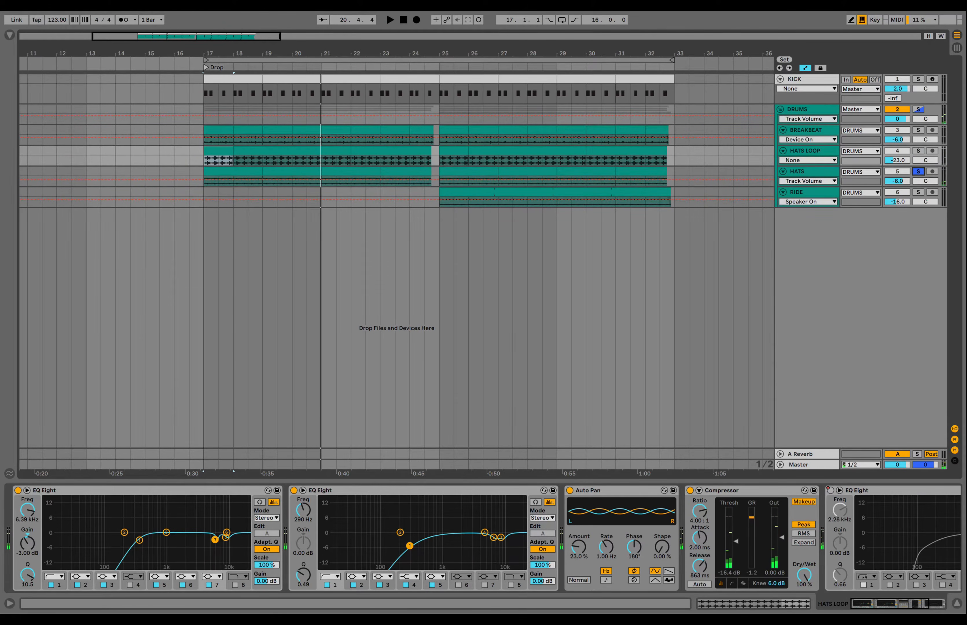
- View the HATS clip waveform over bars 17–19, clear all solos and open the bar-25 ride clip
{"action": "left_click", "coordinate": [813, 171]}
{"action": "left_click_drag", "start_coordinate": [204, 181], "coordinate": [262, 182]}
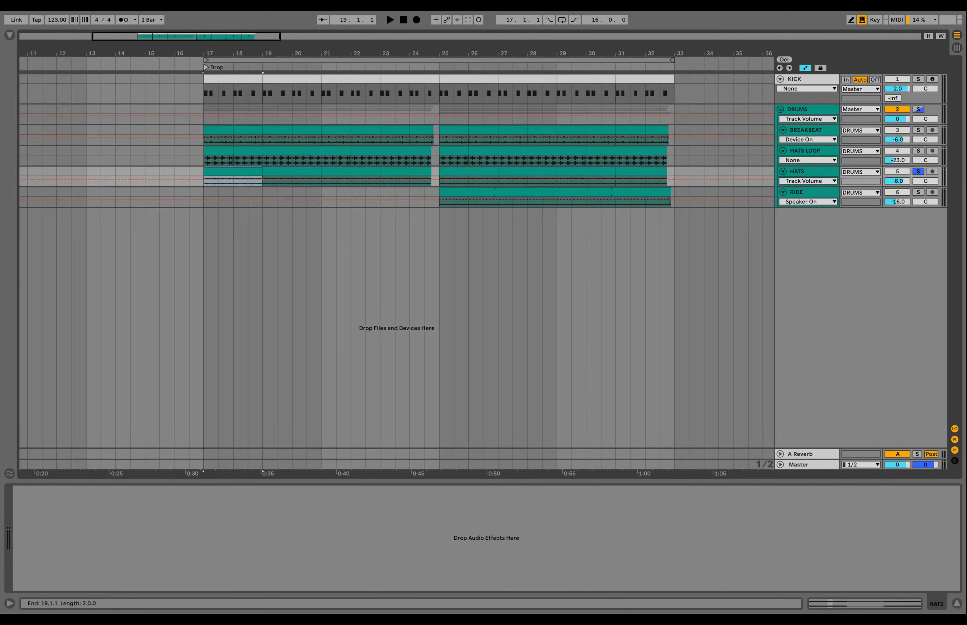
{"action": "key", "text": "shift+Tab"}
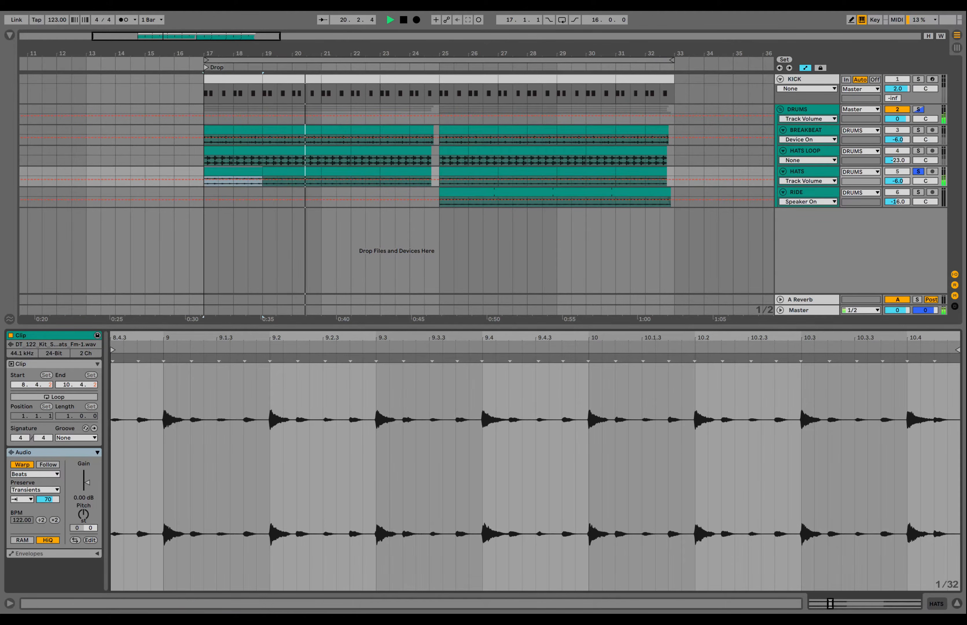
{"action": "left_click", "coordinate": [920, 172]}
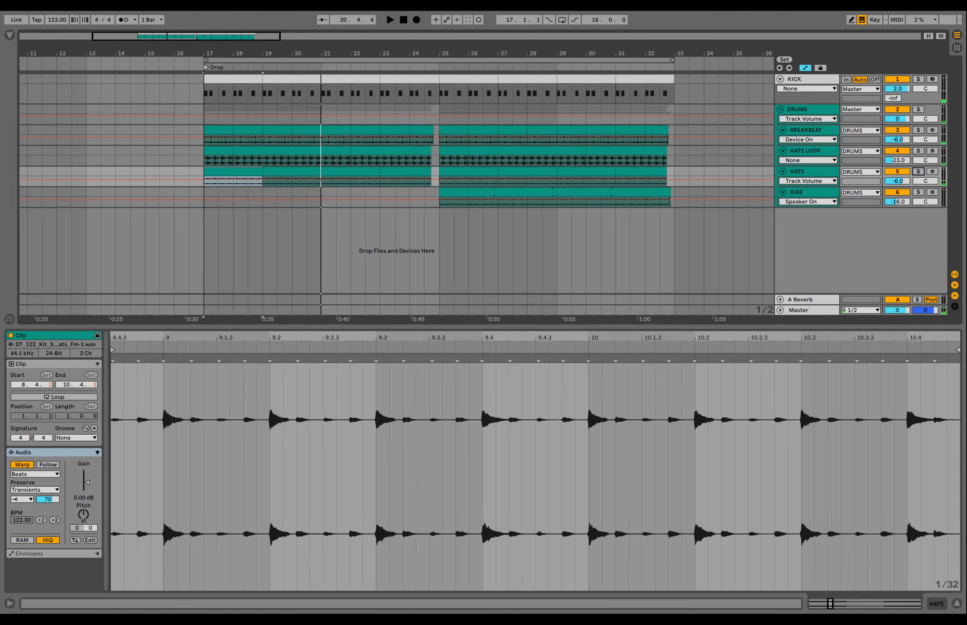
{"action": "left_click", "coordinate": [440, 199]}
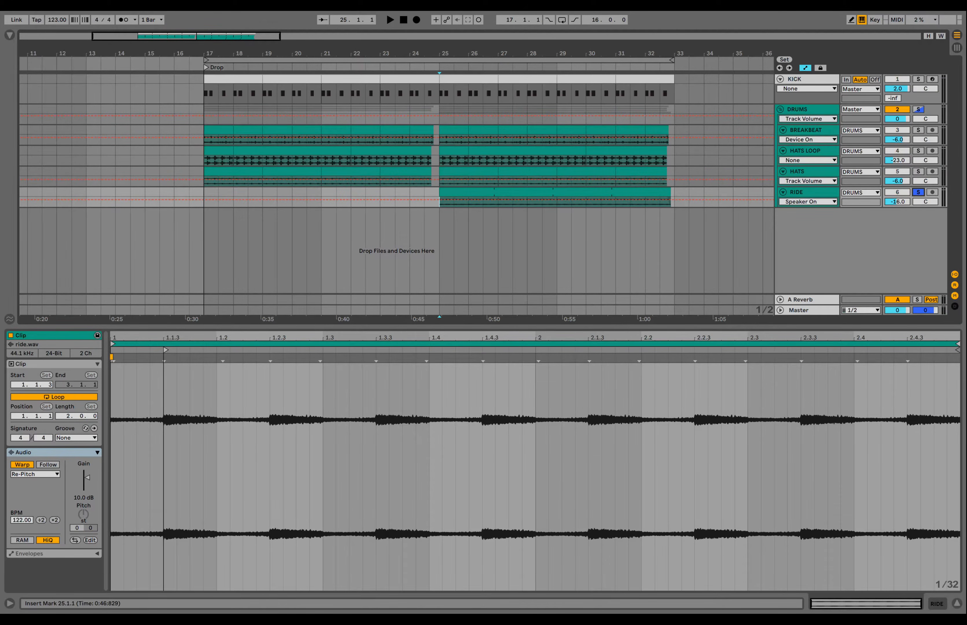
- Play the drop from bar 25 and add the KICK track to the solo
{"action": "key", "text": "space"}
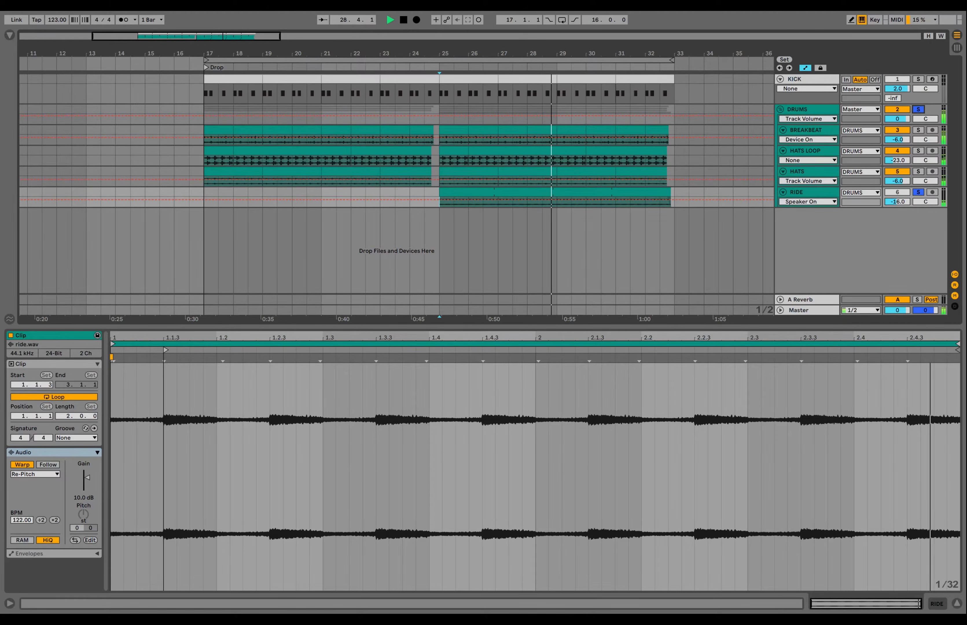
{"action": "left_click", "coordinate": [919, 80]}
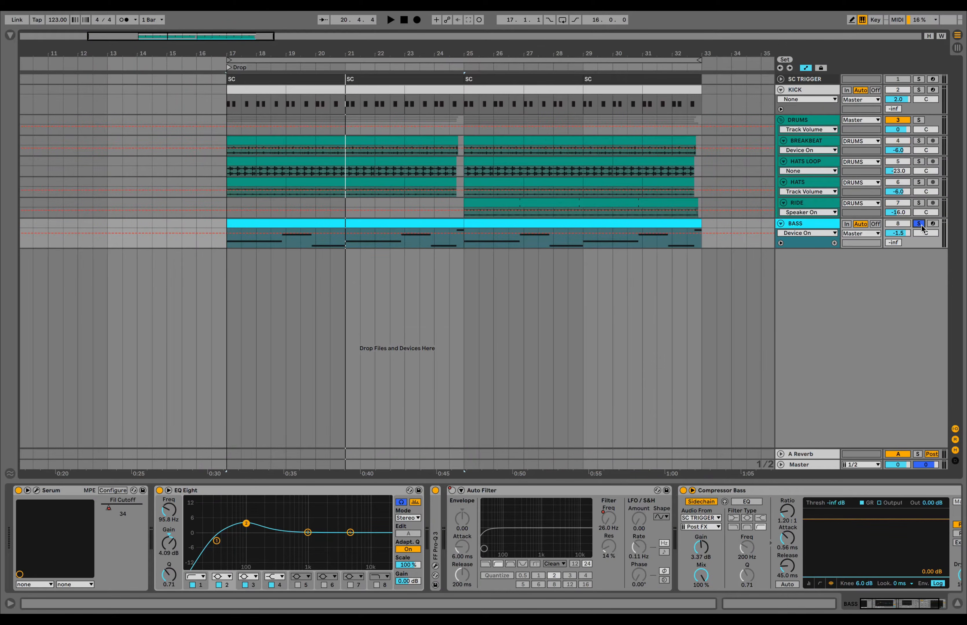
- Open the first BASS clip's notes and play from a start point inside the clip
{"action": "double_click", "coordinate": [316, 222]}
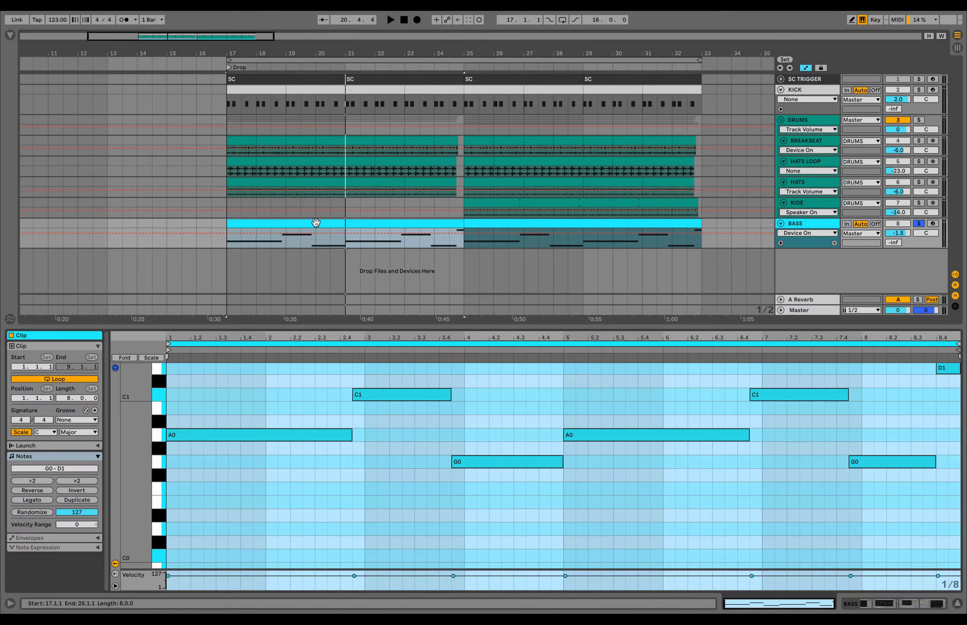
{"action": "left_click", "coordinate": [417, 449]}
{"action": "scroll", "coordinate": [417, 450], "scroll_direction": "up", "scroll_amount": 2}
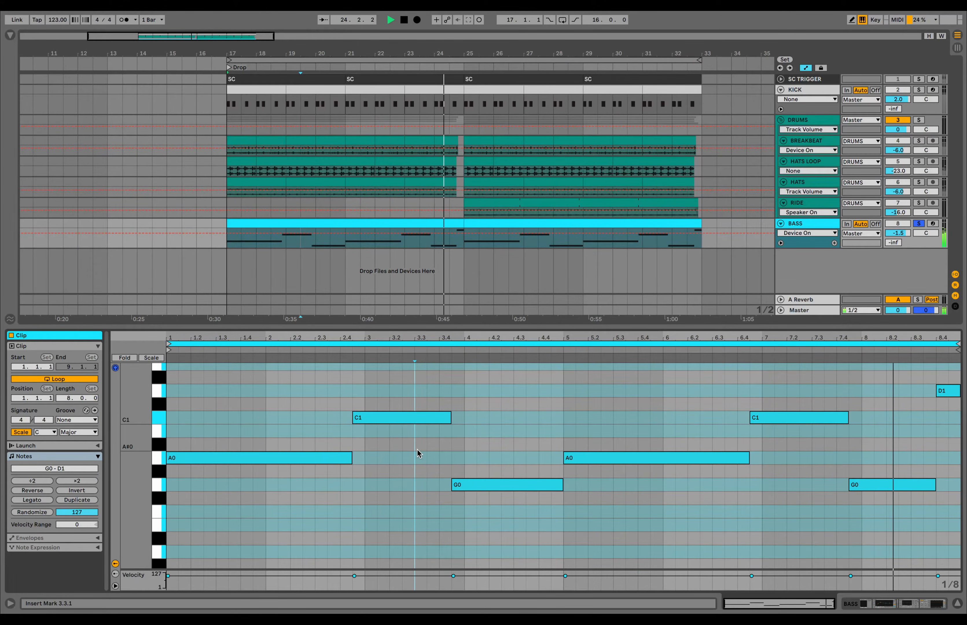
{"action": "key", "text": "space"}
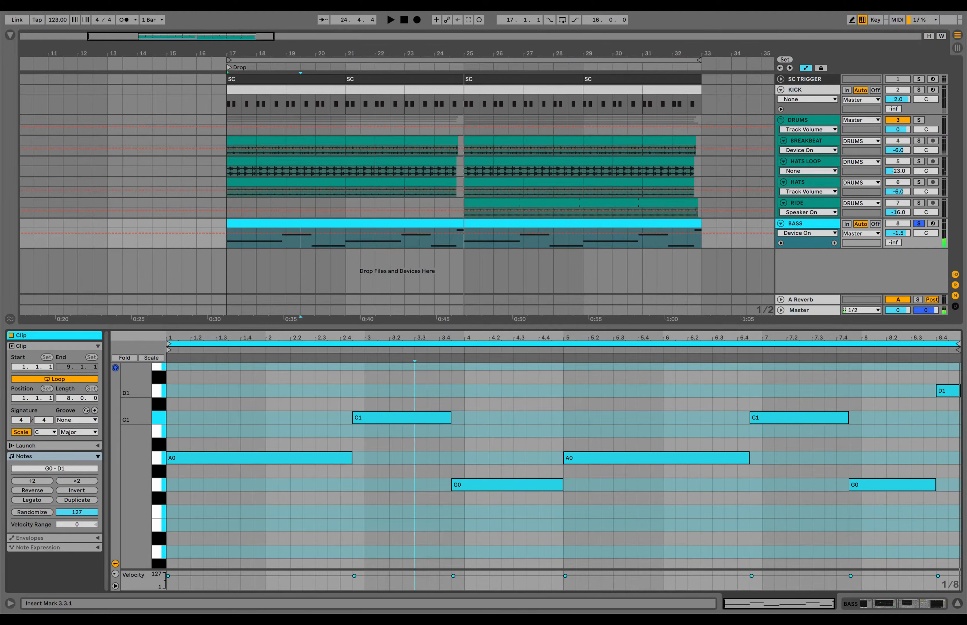
- Show the BASS device chain and unfold the SC TRIGGER track
{"action": "key", "text": "shift+Tab"}
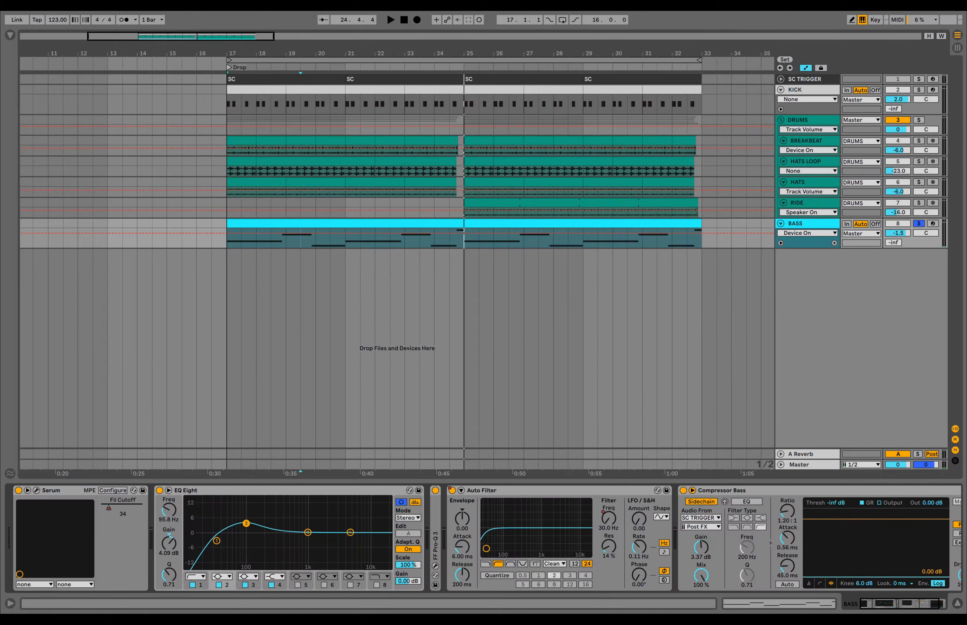
{"action": "scroll", "coordinate": [786, 557], "scroll_direction": "right", "scroll_amount": 3}
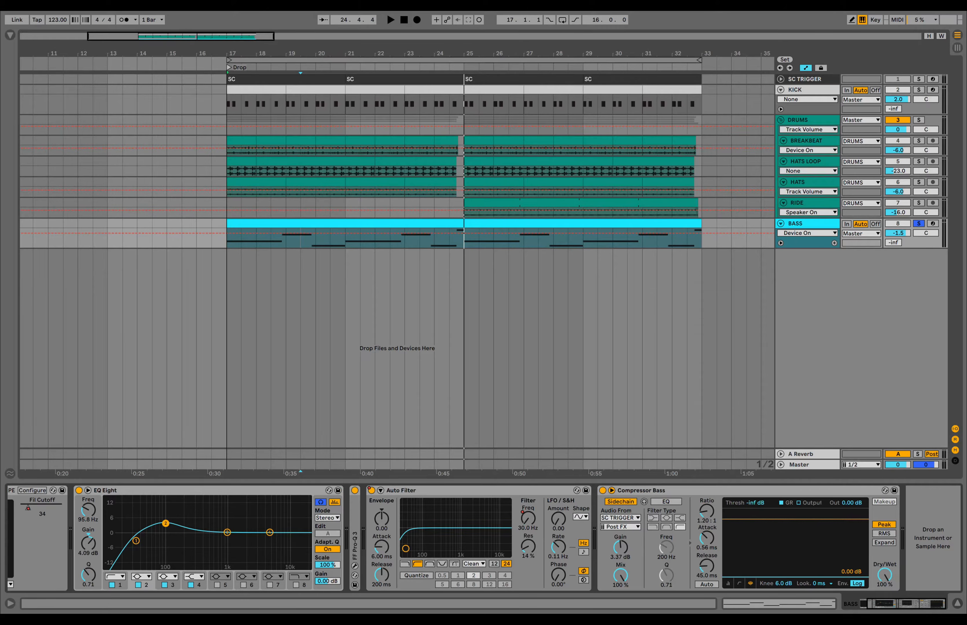
{"action": "left_click", "coordinate": [781, 79]}
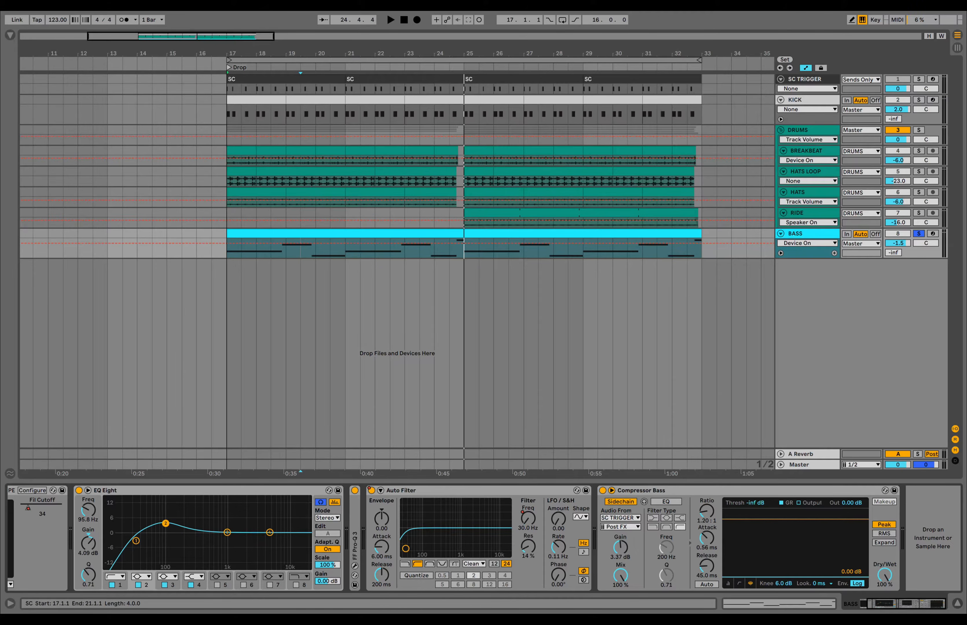
- Select the SC trigger clip at bars 17–21 and audition kick and bass with the BASS chain shown
{"action": "left_click", "coordinate": [281, 79]}
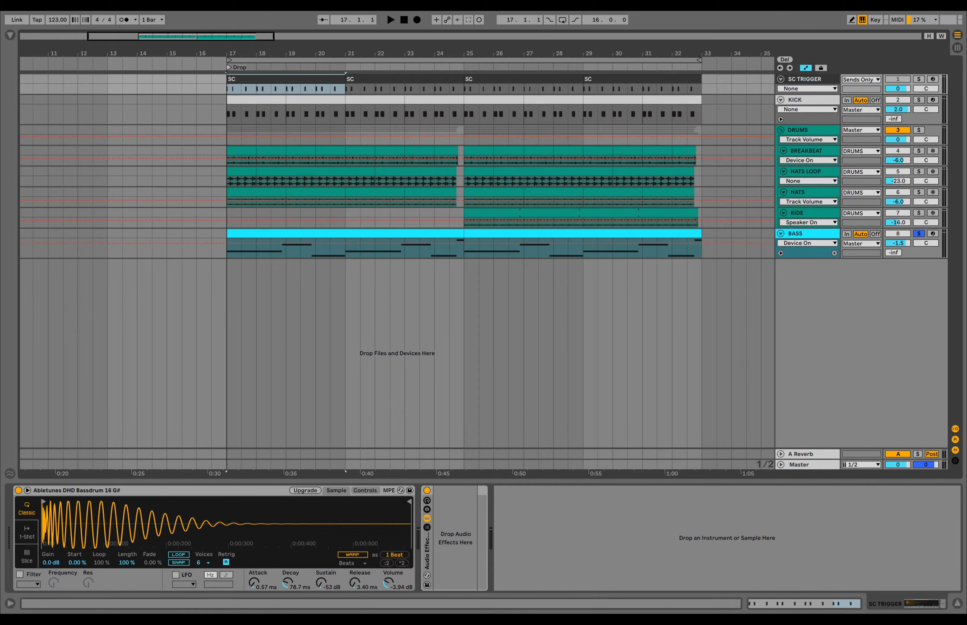
{"action": "left_click", "coordinate": [807, 234]}
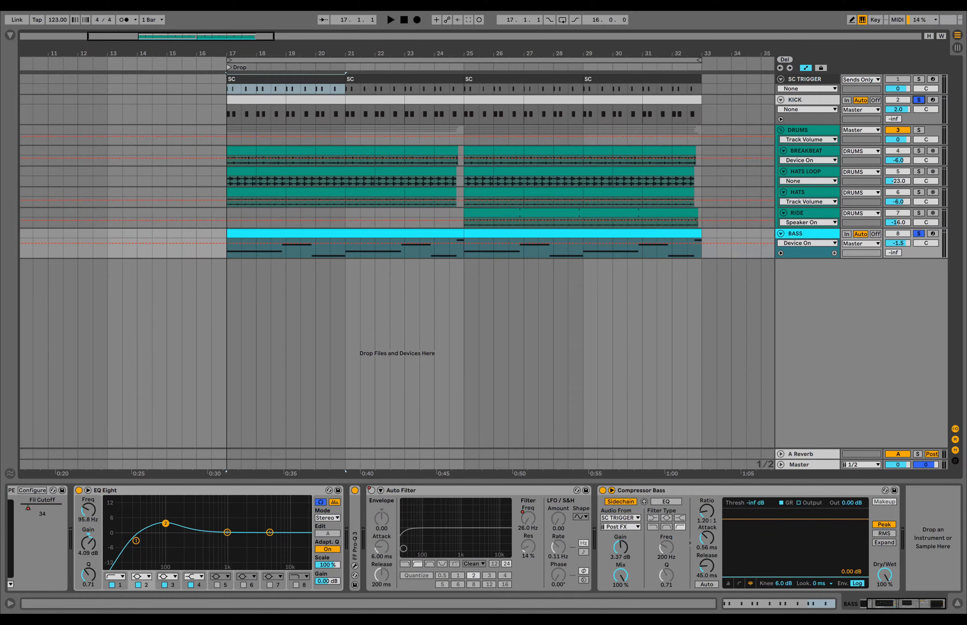
{"action": "key", "text": "space"}
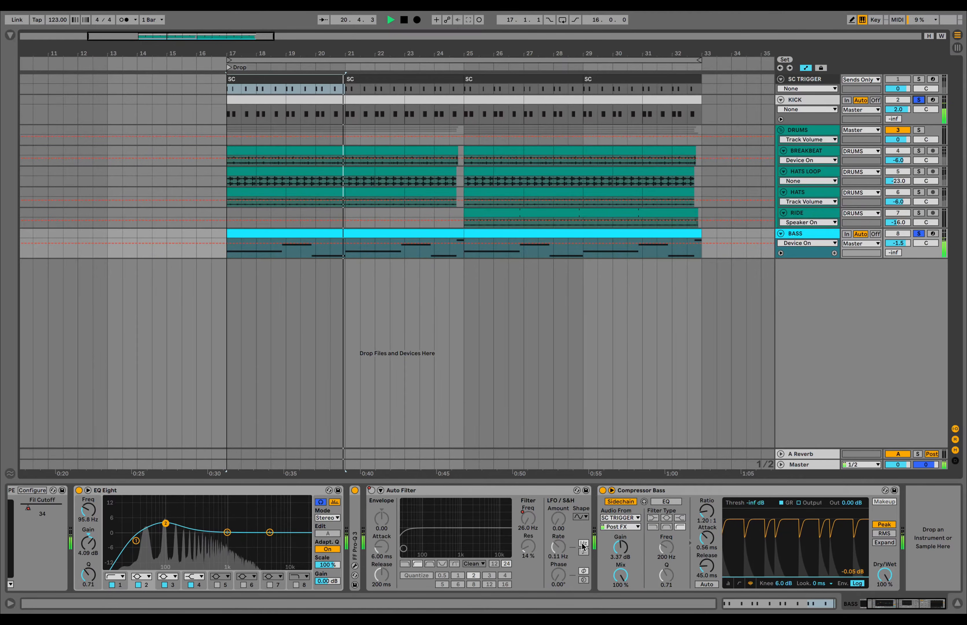
{"action": "key", "text": "space"}
{"action": "scroll", "coordinate": [582, 547], "scroll_direction": "left", "scroll_amount": 3}
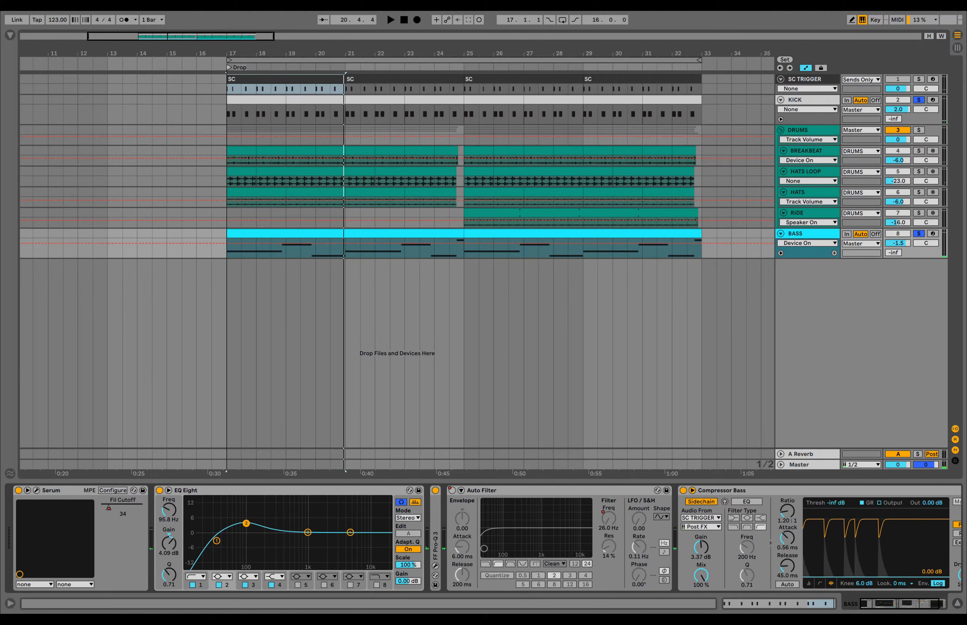
- Bypass the bass sidechain compressor, drop the kick and bass solos, and audition EQ Eight band 1
{"action": "left_click", "coordinate": [683, 490]}
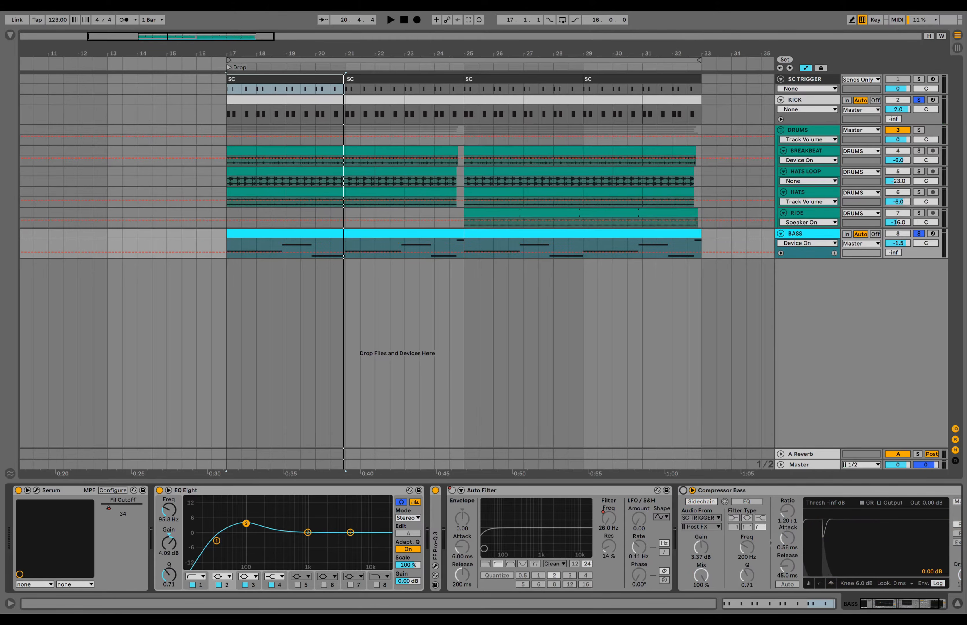
{"action": "left_click", "coordinate": [919, 234]}
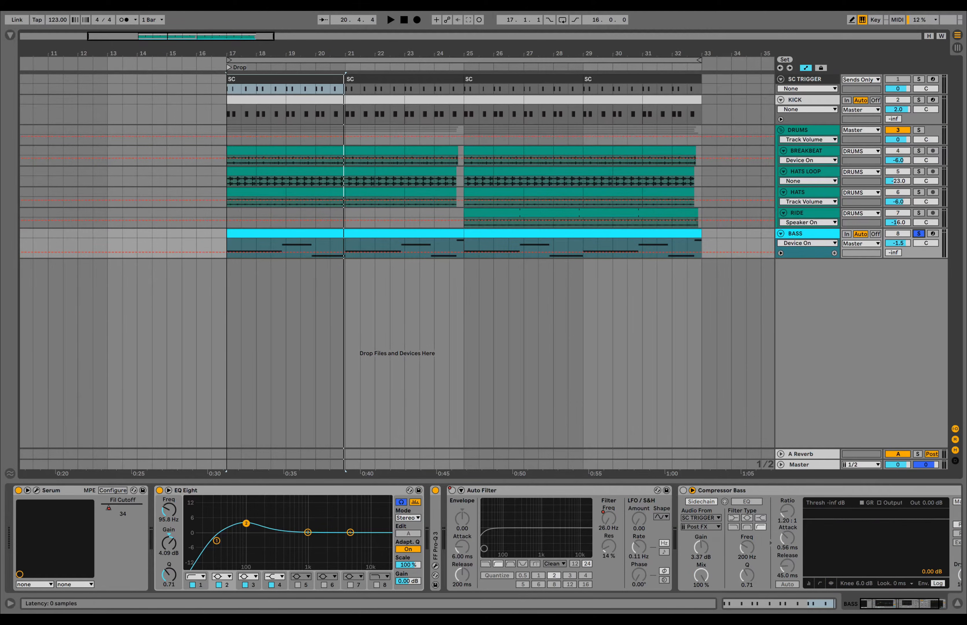
{"action": "left_click", "coordinate": [203, 490]}
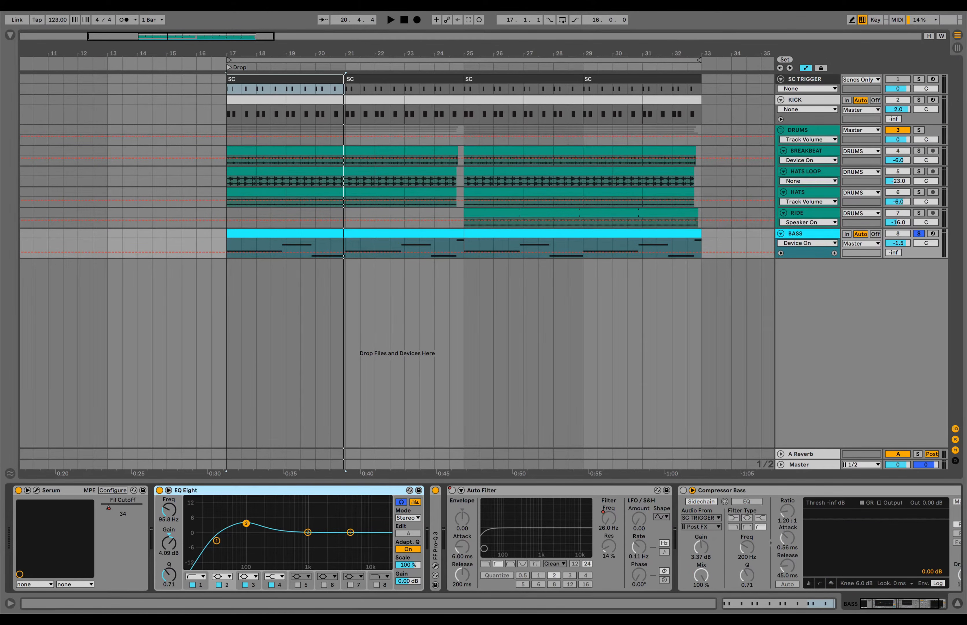
{"action": "key", "text": "space"}
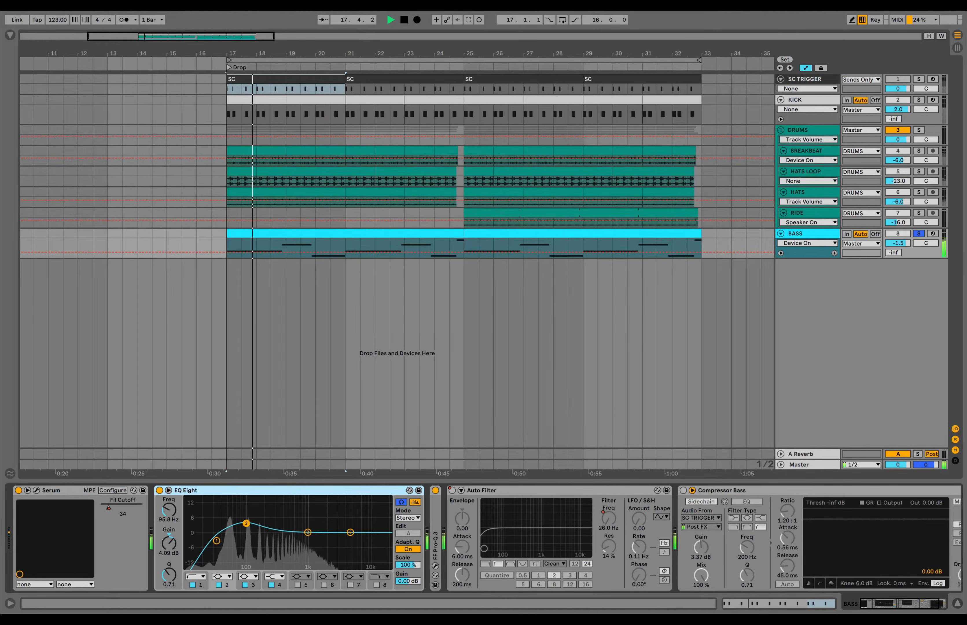
{"action": "left_click", "coordinate": [217, 541]}
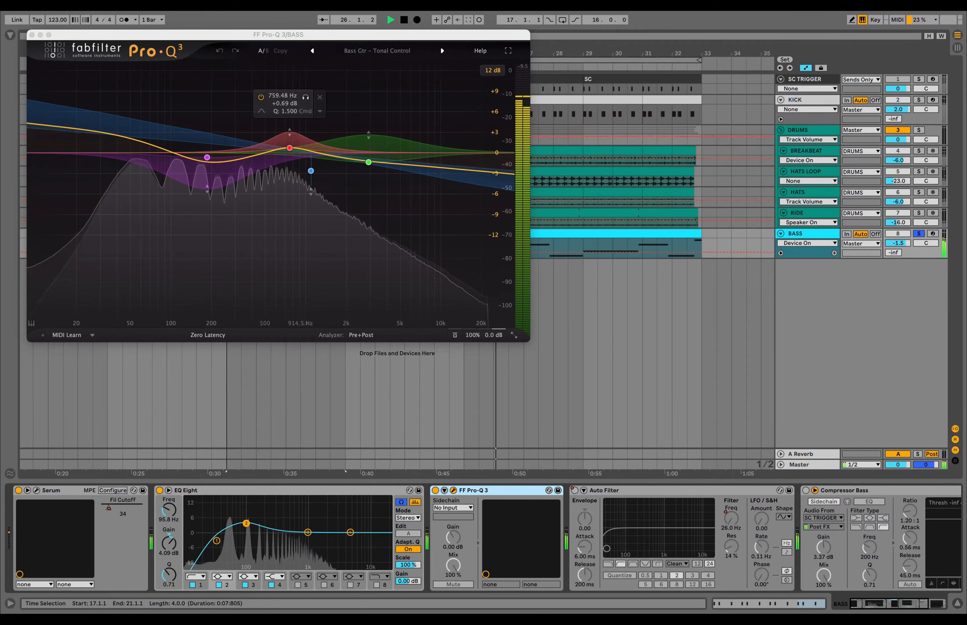
- Close the Pro-Q 3 window and re-enable the bass sidechain compressor
{"action": "left_click", "coordinate": [31, 36]}
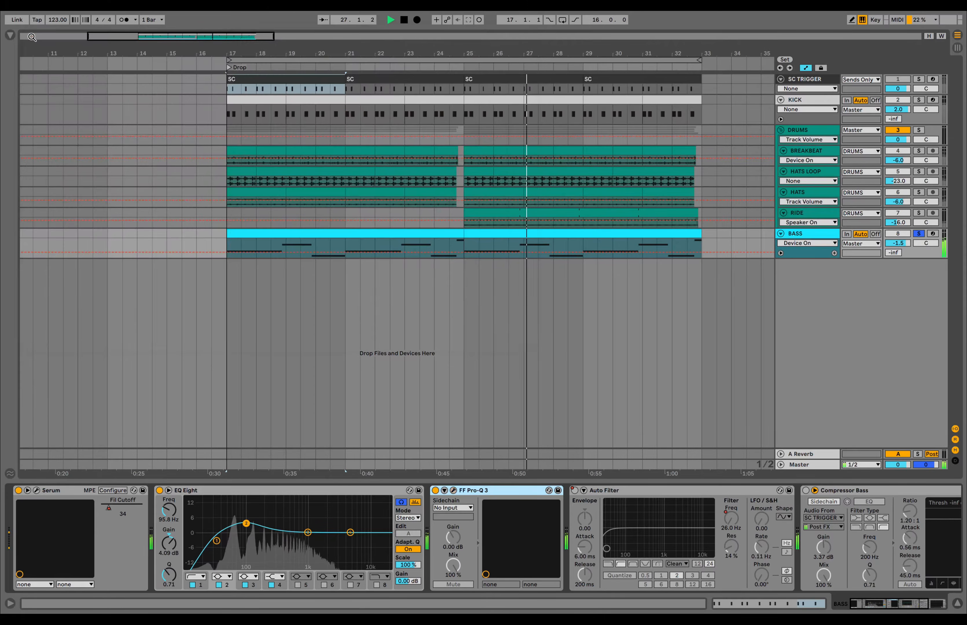
{"action": "scroll", "coordinate": [499, 563], "scroll_direction": "right", "scroll_amount": 5}
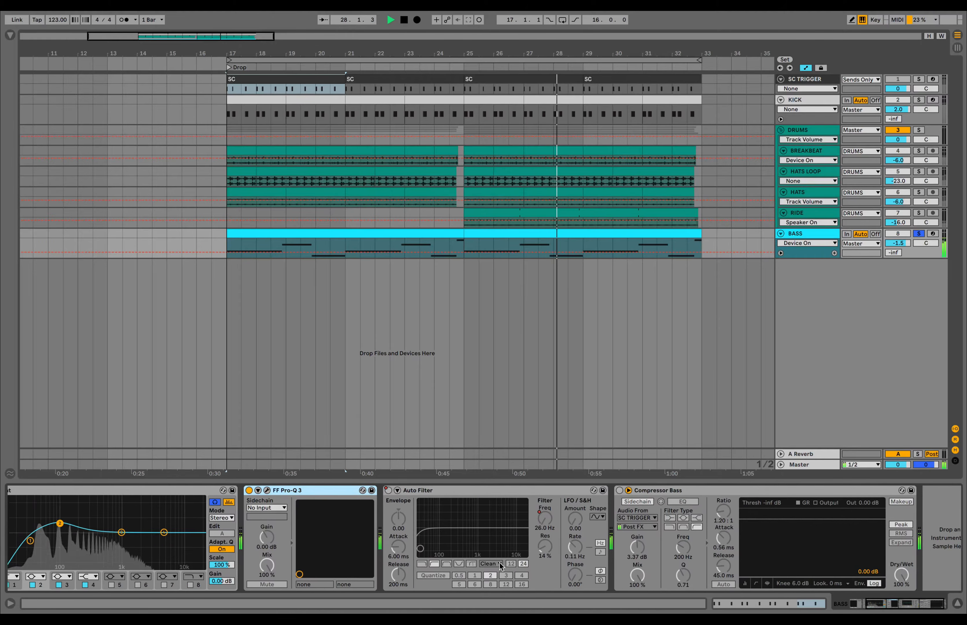
{"action": "left_click", "coordinate": [602, 491]}
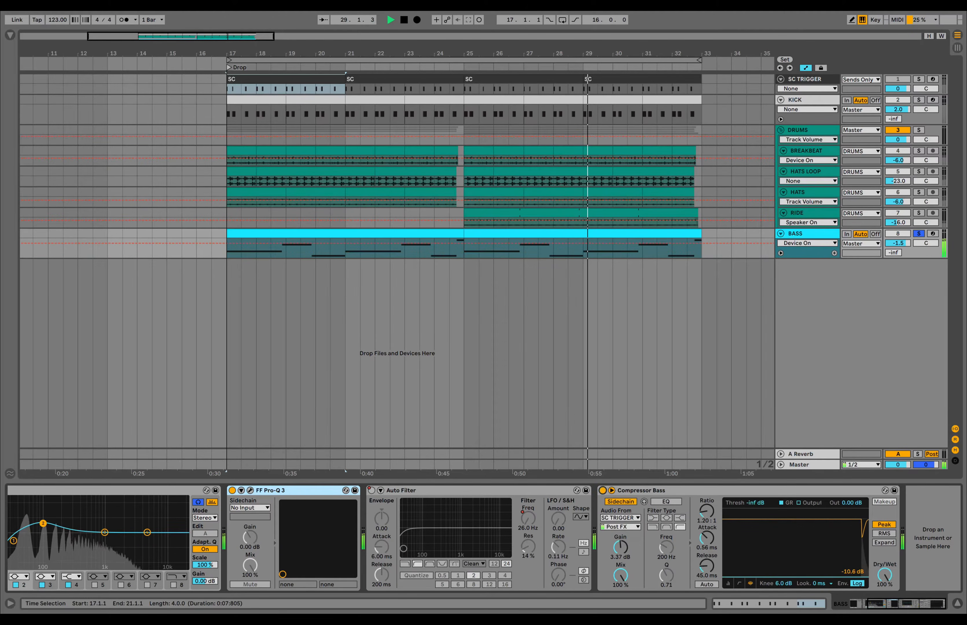
{"action": "key", "text": "space"}
- Unfold the BASS automation lanes, play from bar 24, solo the kick and replay from bar 23
{"action": "left_click", "coordinate": [781, 253]}
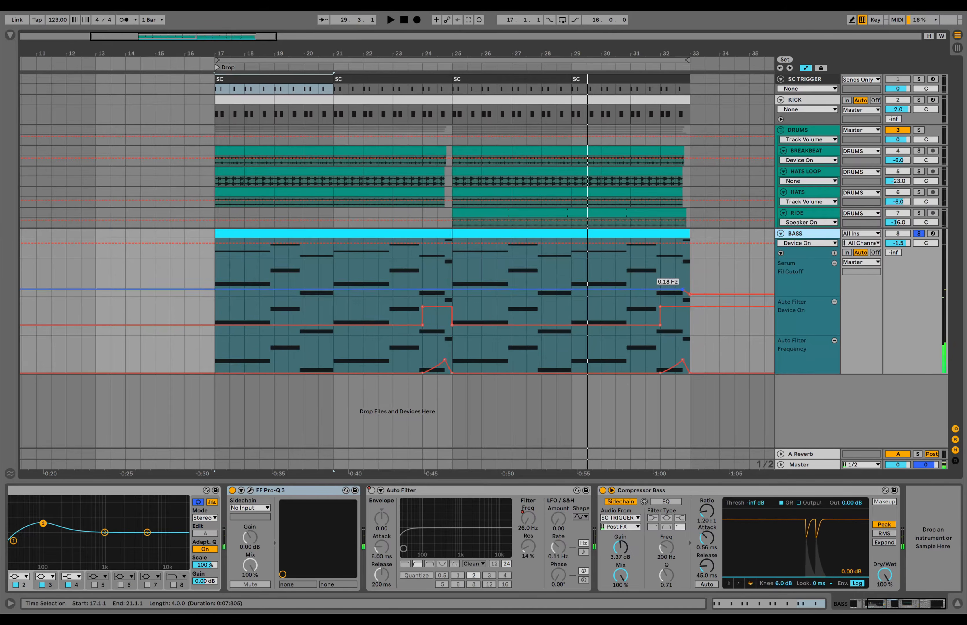
{"action": "scroll", "coordinate": [673, 289], "scroll_direction": "left", "scroll_amount": 1}
{"action": "left_click", "coordinate": [427, 278]}
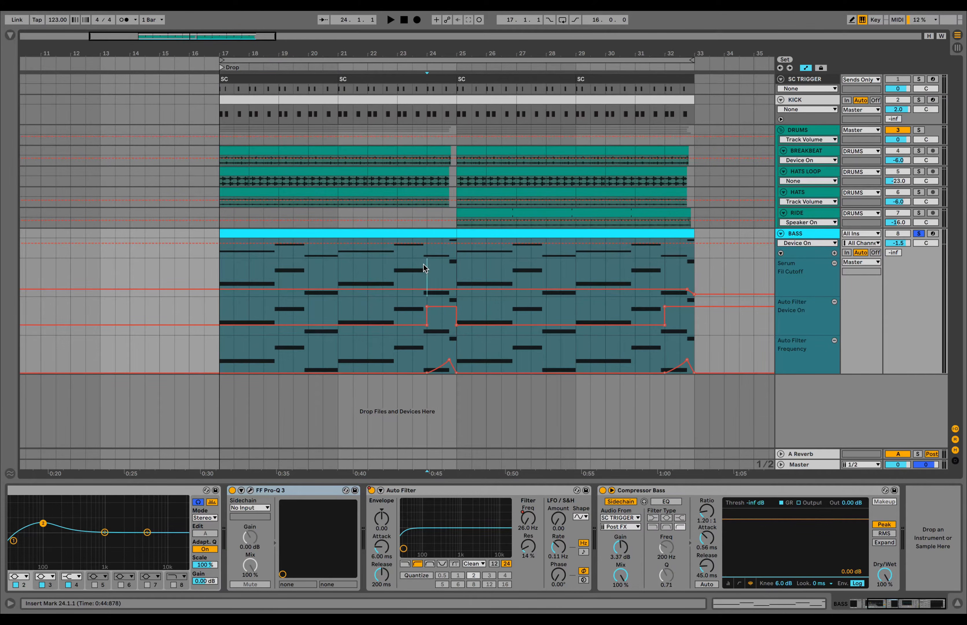
{"action": "key", "text": "space"}
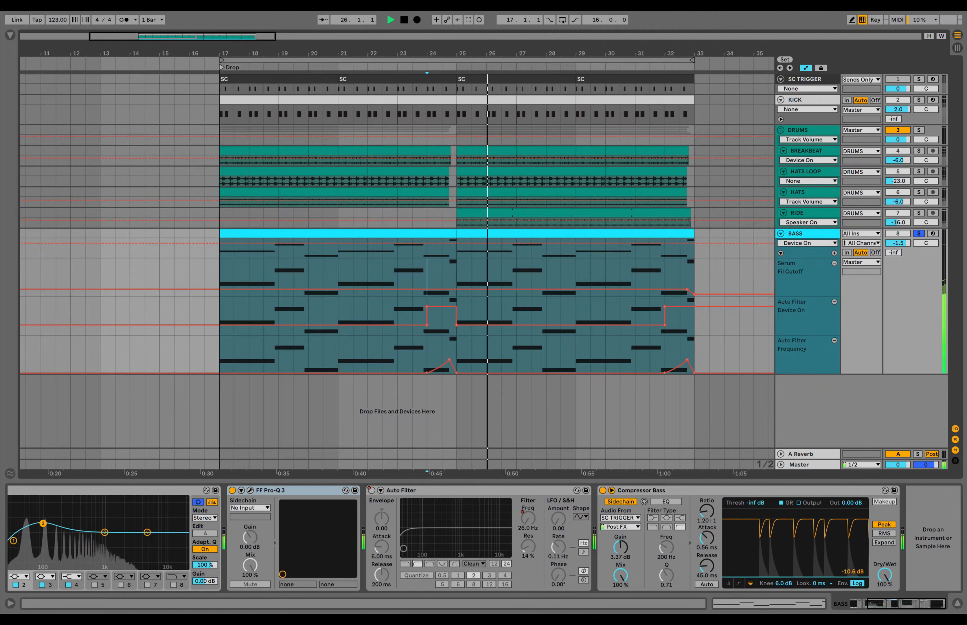
{"action": "key", "text": "space"}
{"action": "left_click", "coordinate": [919, 100], "text": "super"}
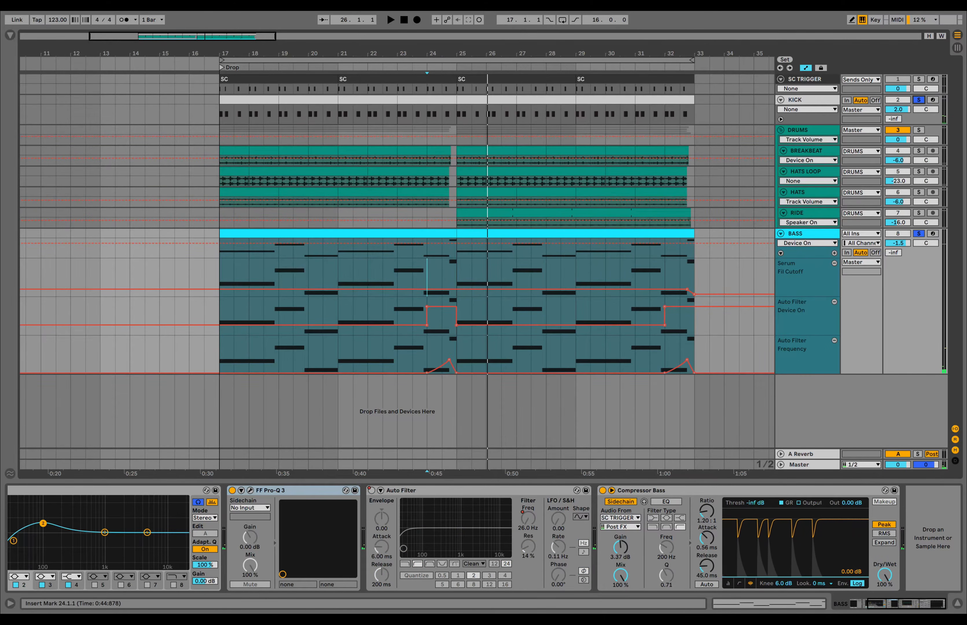
{"action": "left_click", "coordinate": [399, 214]}
{"action": "key", "text": "space"}
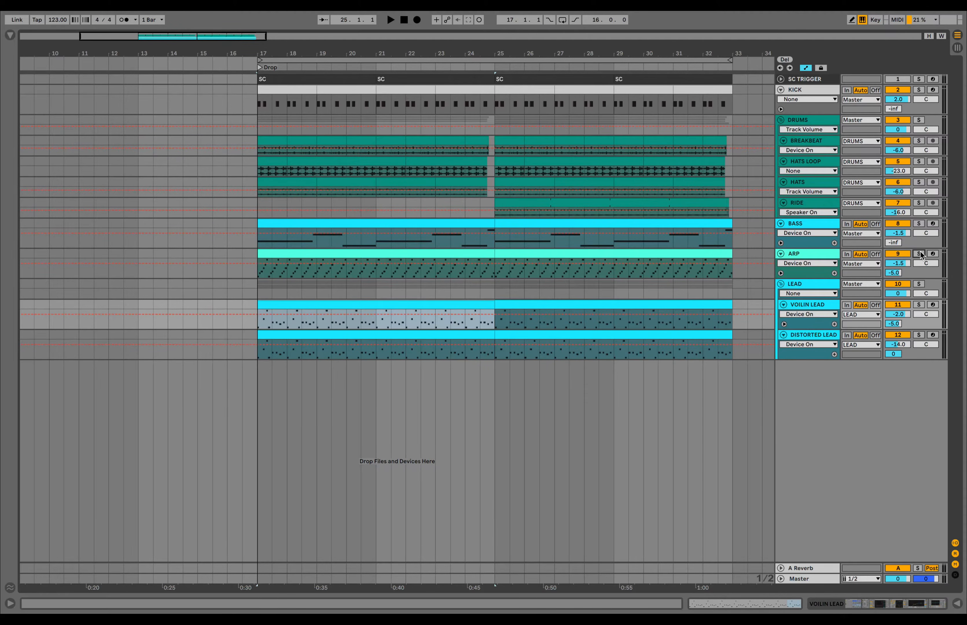
- Solo ARP, open its first clip's notes and start playback
{"action": "left_click", "coordinate": [920, 255]}
{"action": "double_click", "coordinate": [468, 253]}
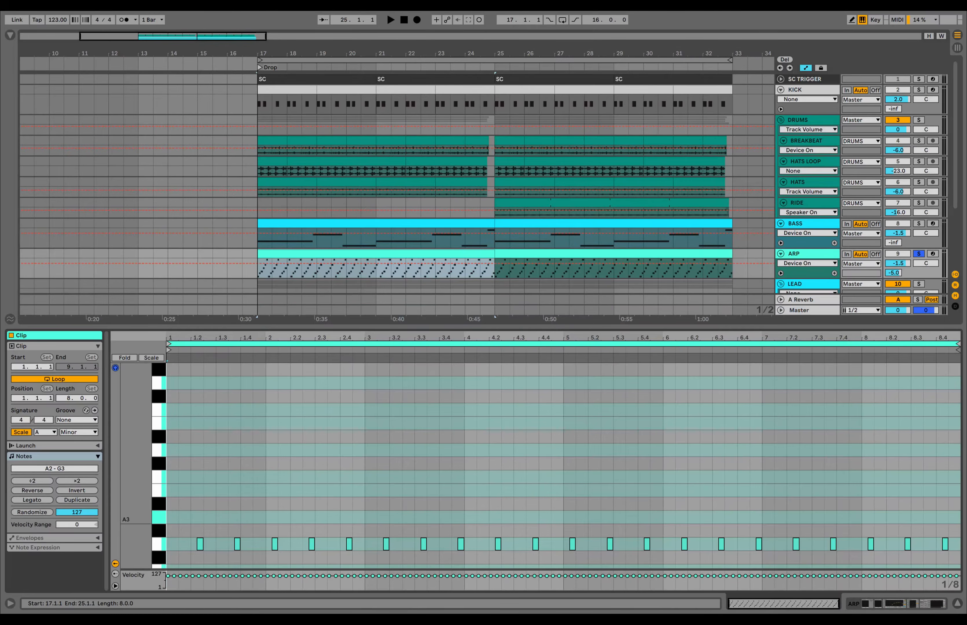
{"action": "scroll", "coordinate": [497, 427], "scroll_direction": "down", "scroll_amount": 5}
{"action": "scroll", "coordinate": [496, 428], "scroll_direction": "up", "scroll_amount": 1}
{"action": "key", "text": "space"}
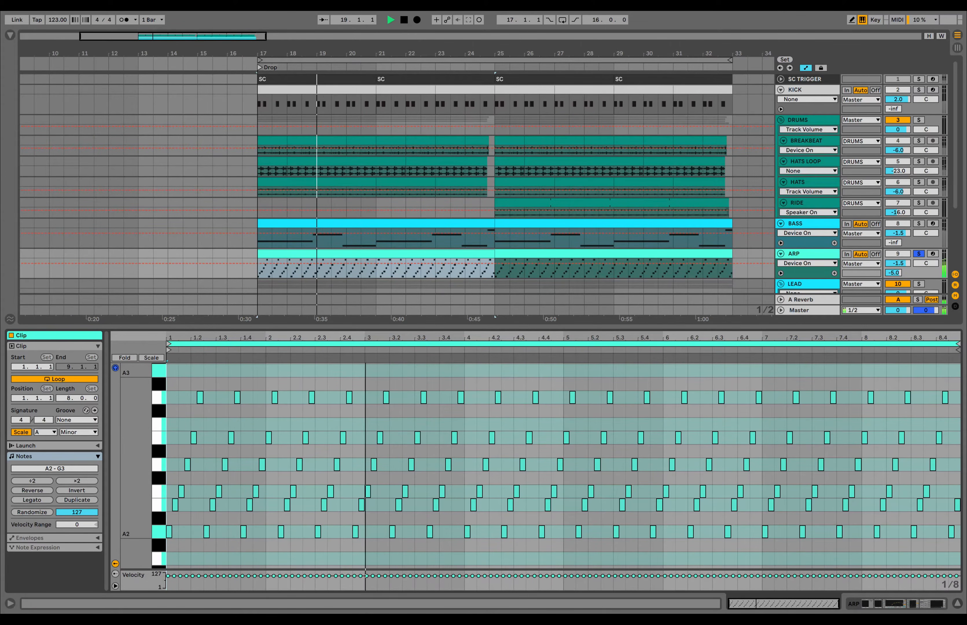
- Open the arp's Serum window from its device chain and move it to the upper left
{"action": "key", "text": "shift+Tab"}
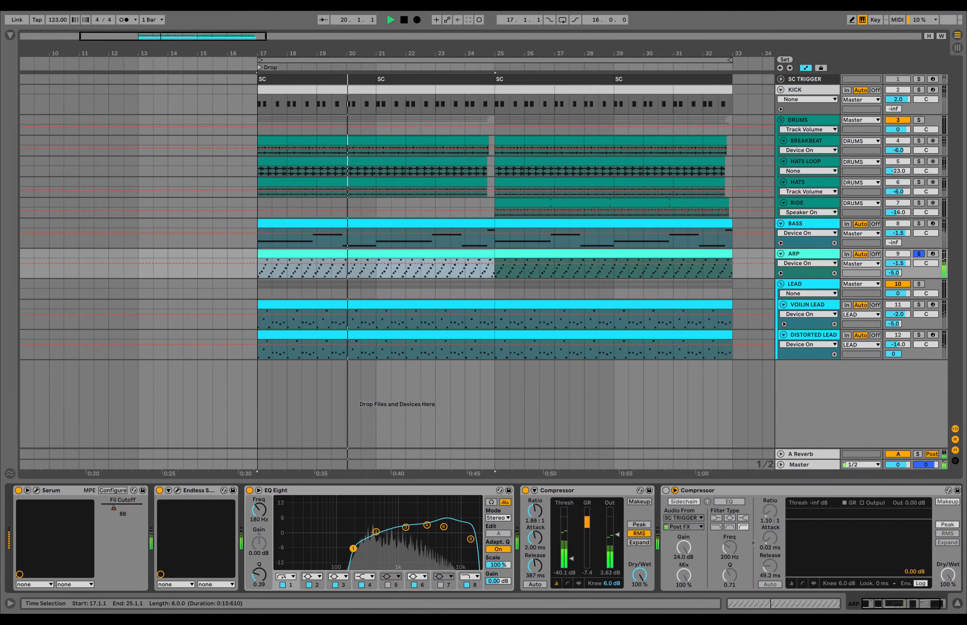
{"action": "key", "text": "space"}
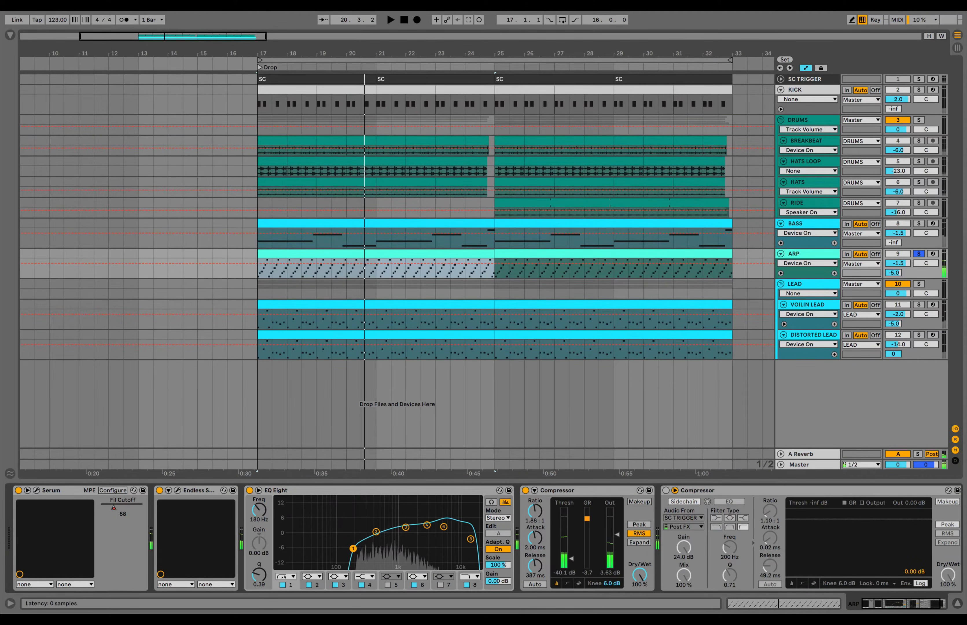
{"action": "left_click", "coordinate": [37, 491]}
{"action": "left_click_drag", "start_coordinate": [591, 115], "coordinate": [608, 91]}
{"action": "key", "text": "space"}
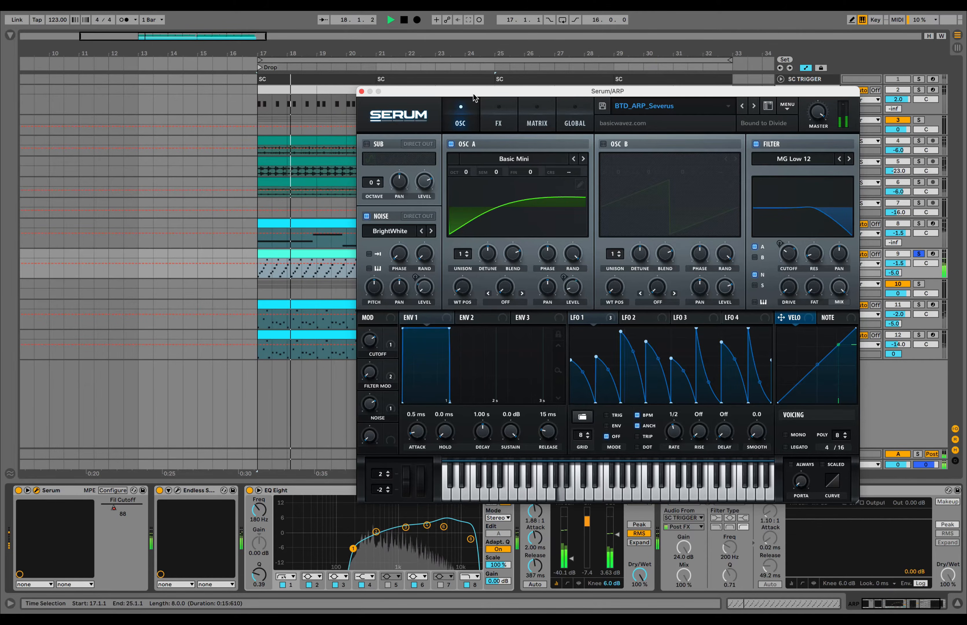
{"action": "left_click_drag", "start_coordinate": [474, 98], "coordinate": [140, 43]}
{"action": "key", "text": "space"}
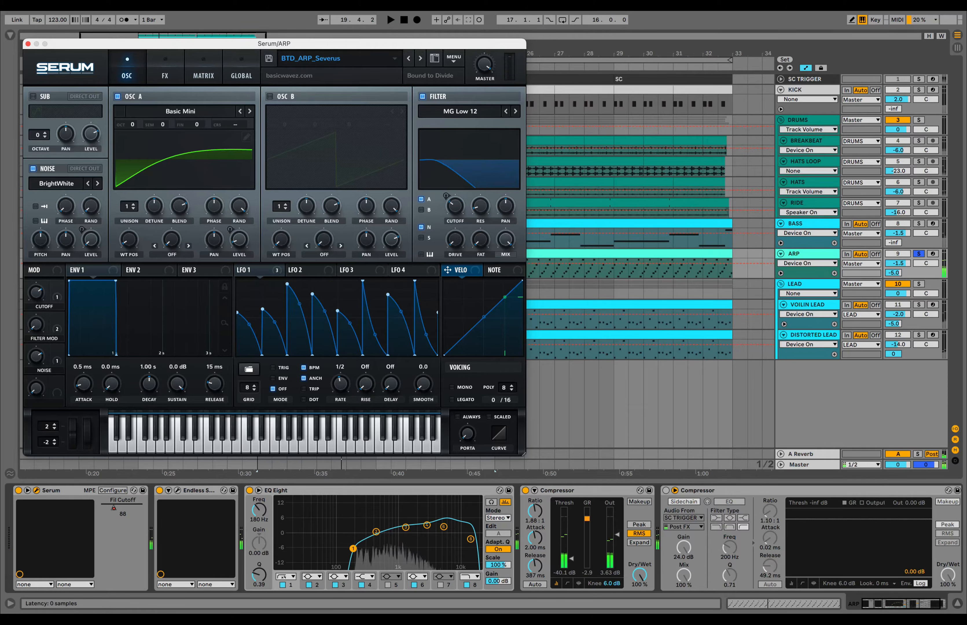
- A/B the arp's post-Serum effect, EQ Eight and first compressor, then enable its sidechain compressor
{"action": "left_click", "coordinate": [160, 490]}
{"action": "key", "text": "space"}
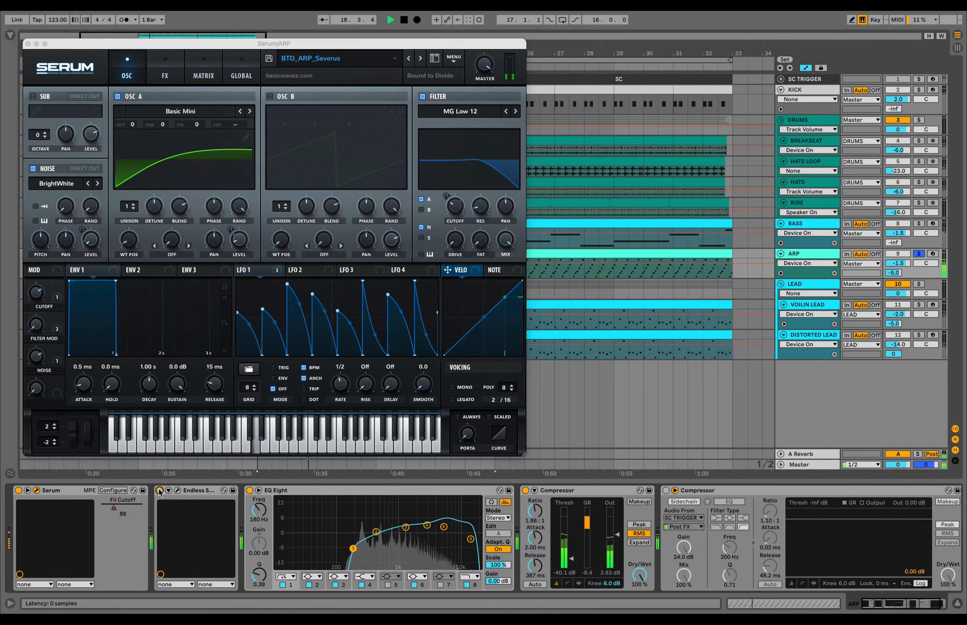
{"action": "left_click", "coordinate": [249, 490]}
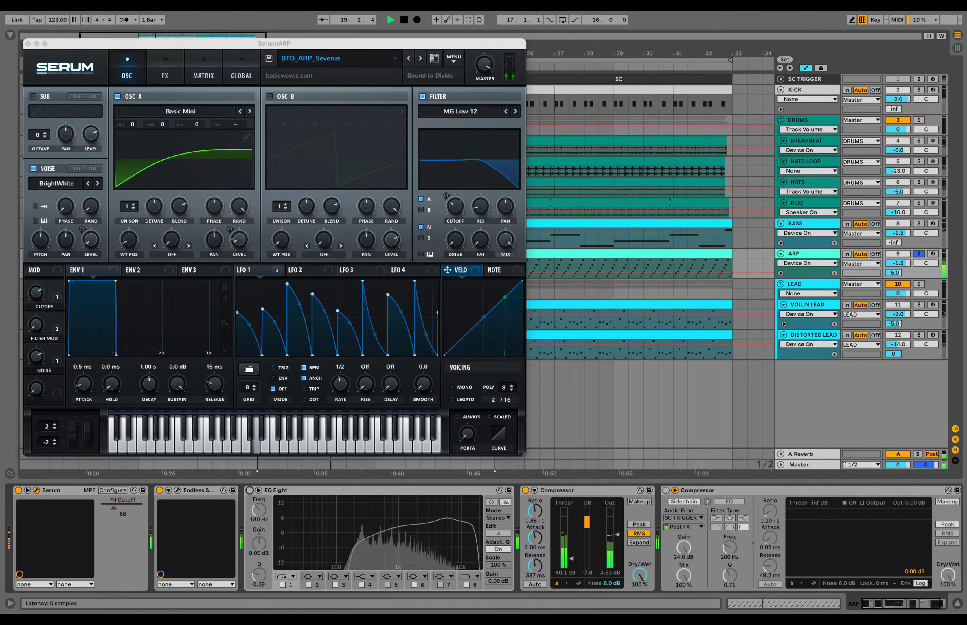
{"action": "left_click", "coordinate": [249, 490]}
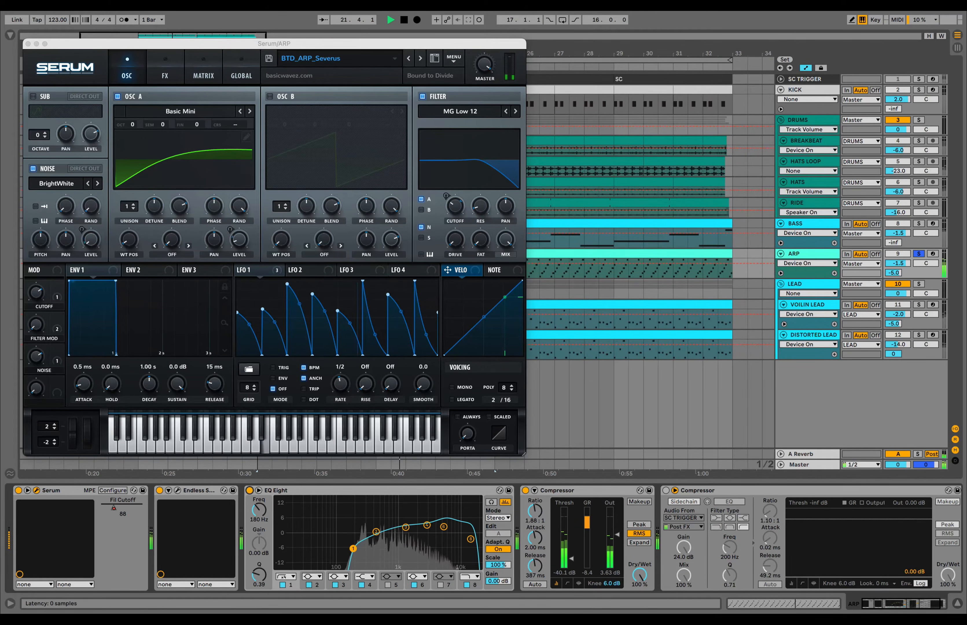
{"action": "left_click", "coordinate": [526, 491]}
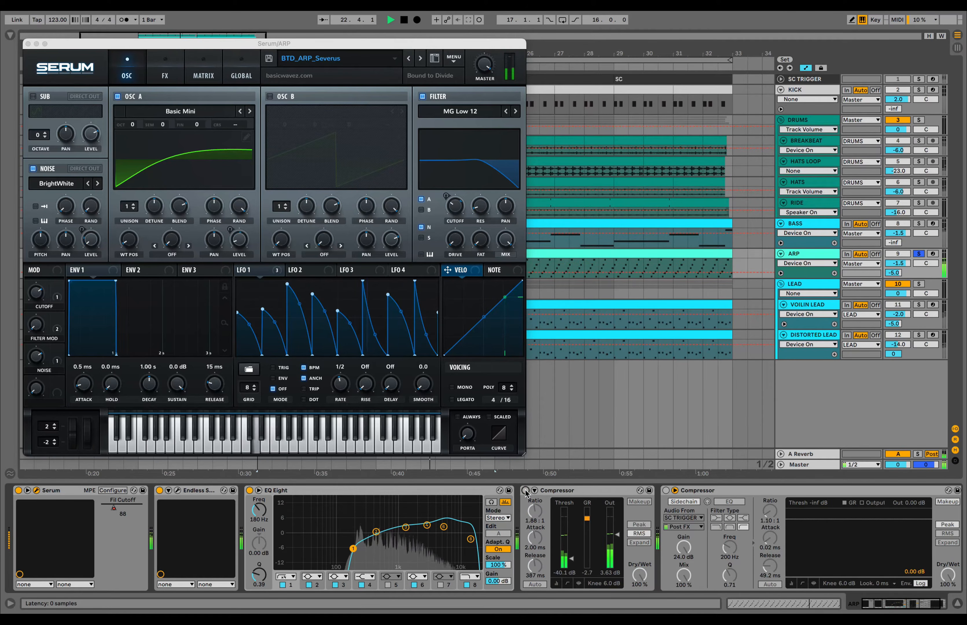
{"action": "left_click", "coordinate": [525, 490]}
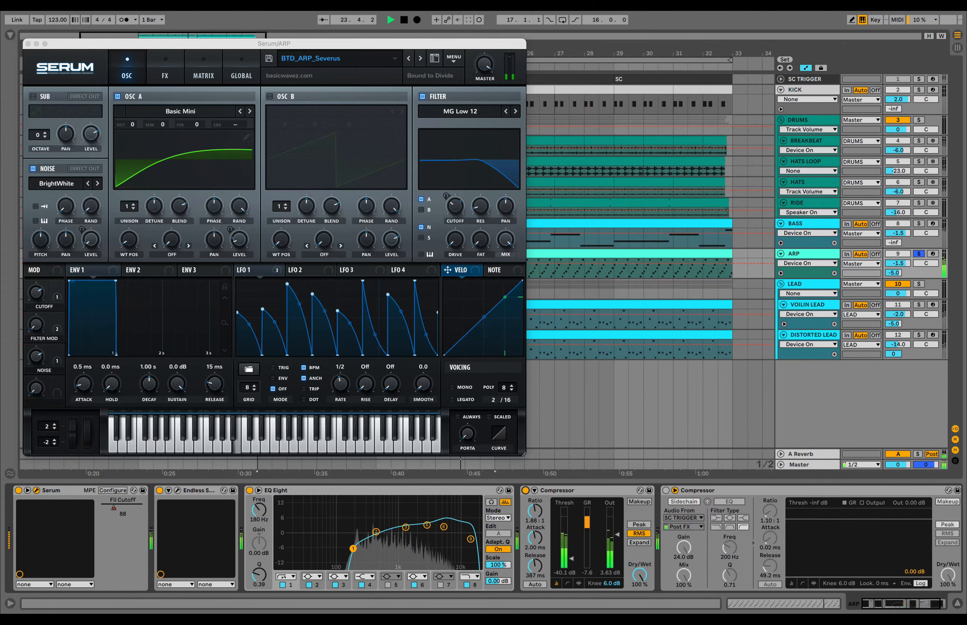
{"action": "left_click", "coordinate": [666, 491]}
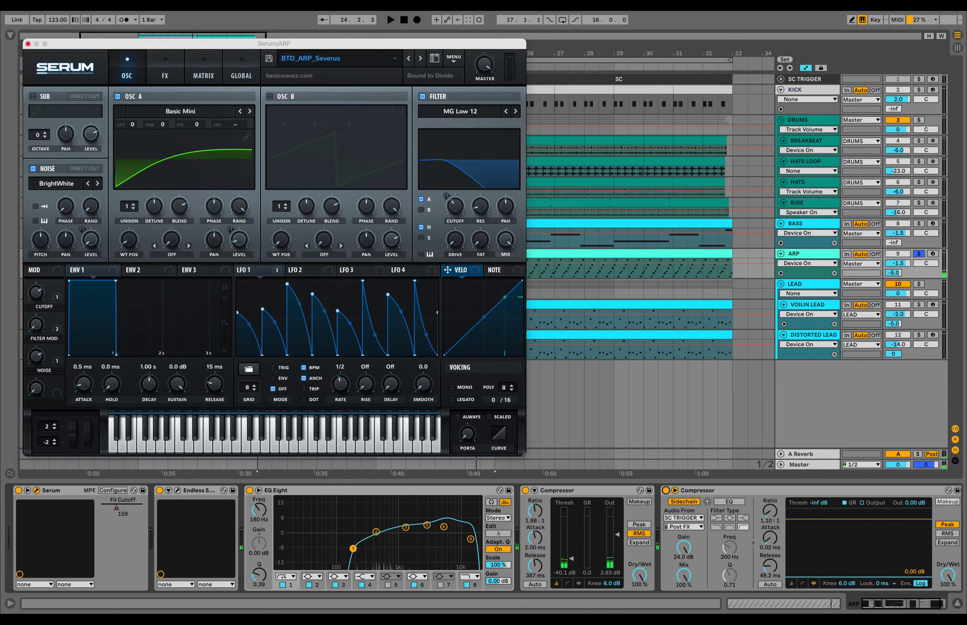
- Close Serum and show the ARP track's Fil Cutoff automation lane
{"action": "left_click", "coordinate": [28, 43]}
{"action": "scroll", "coordinate": [463, 235], "scroll_direction": "right", "scroll_amount": 2}
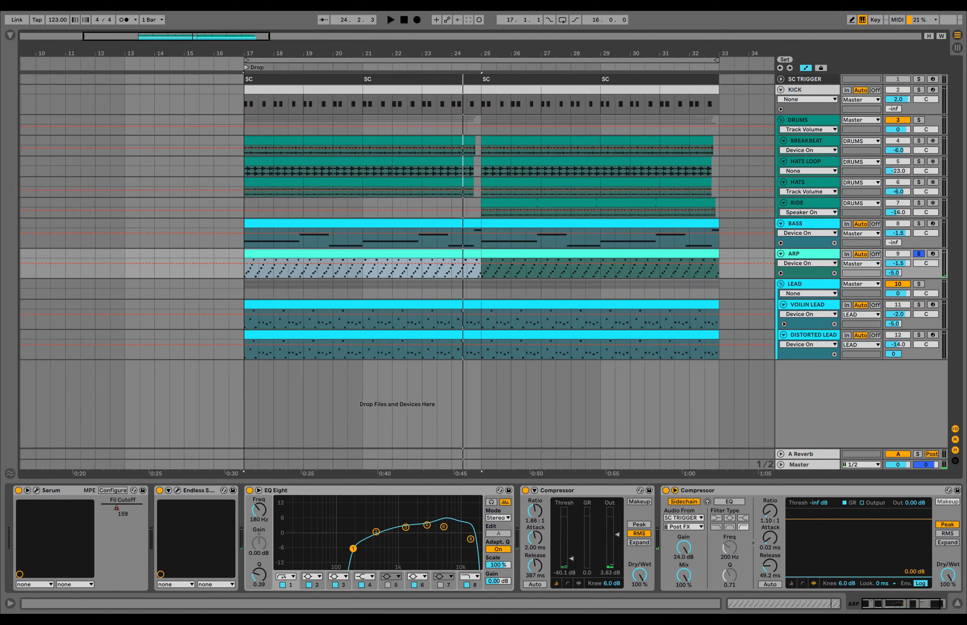
{"action": "left_click", "coordinate": [781, 274]}
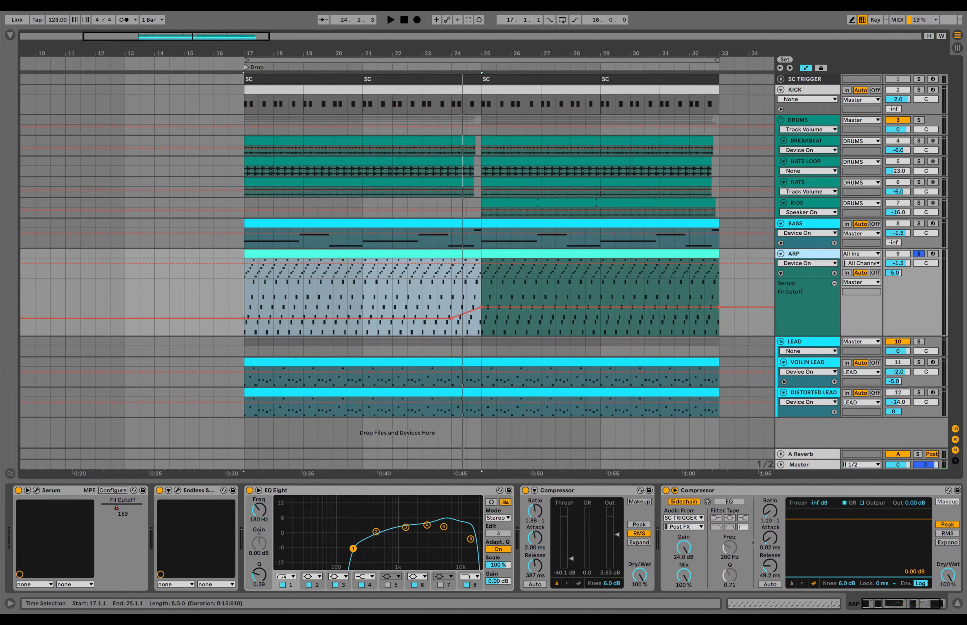
- Play the drop from bar 17 and replay the section around the arp cutoff rise
{"action": "left_click", "coordinate": [245, 300]}
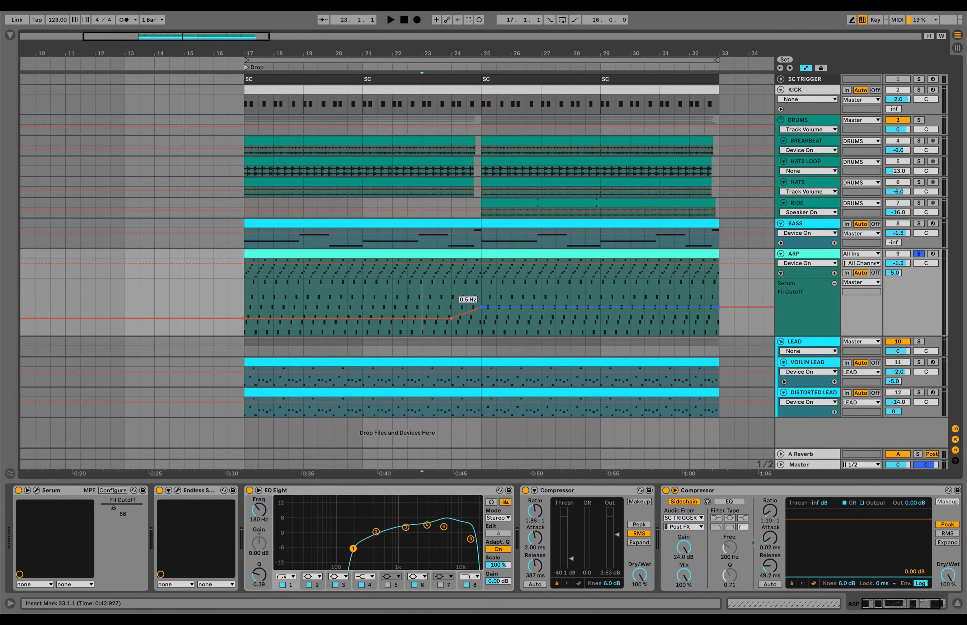
{"action": "key", "text": "space"}
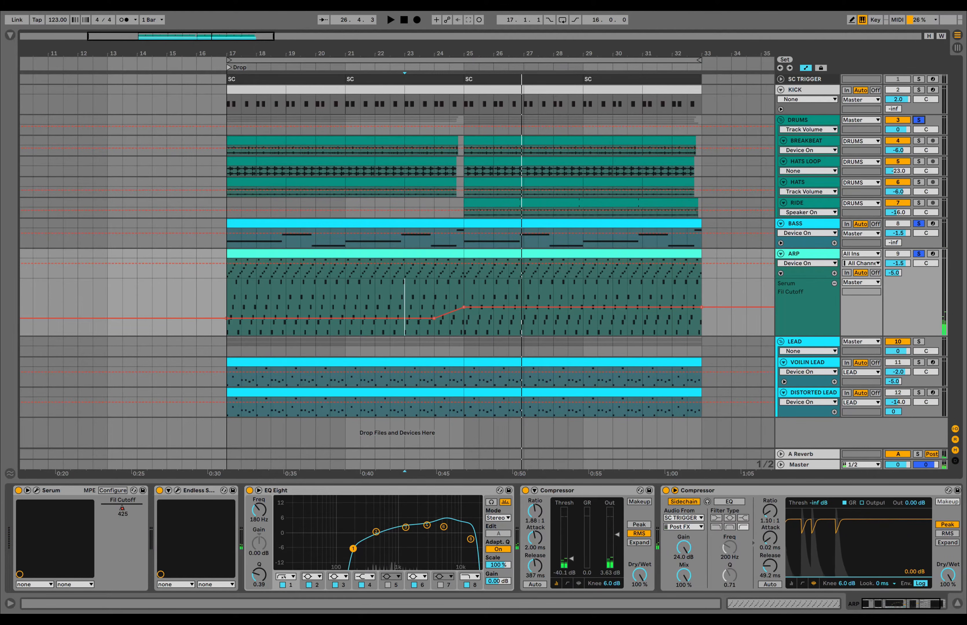
{"action": "key", "text": "space"}
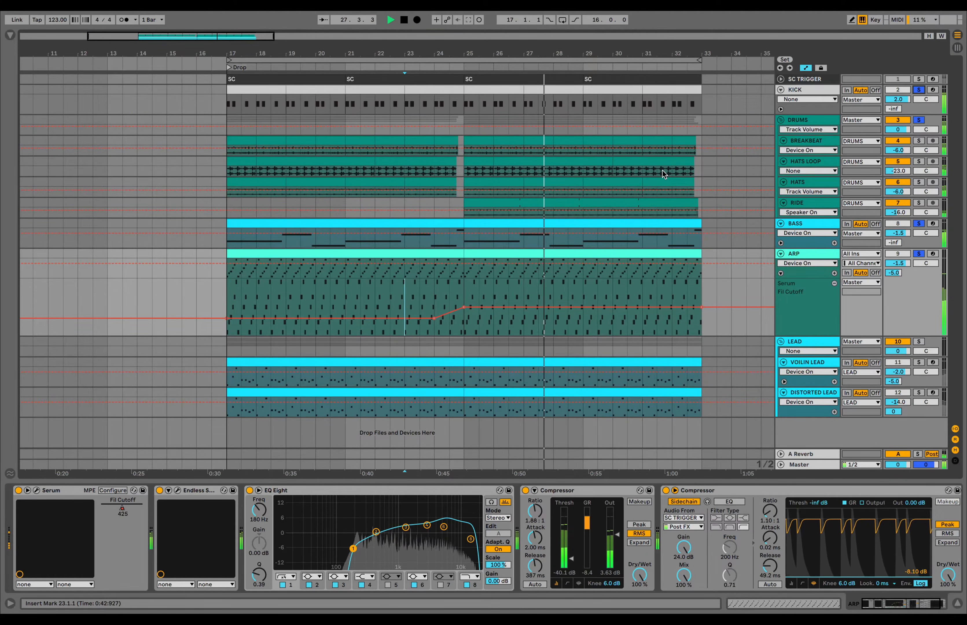
{"action": "key", "text": "space"}
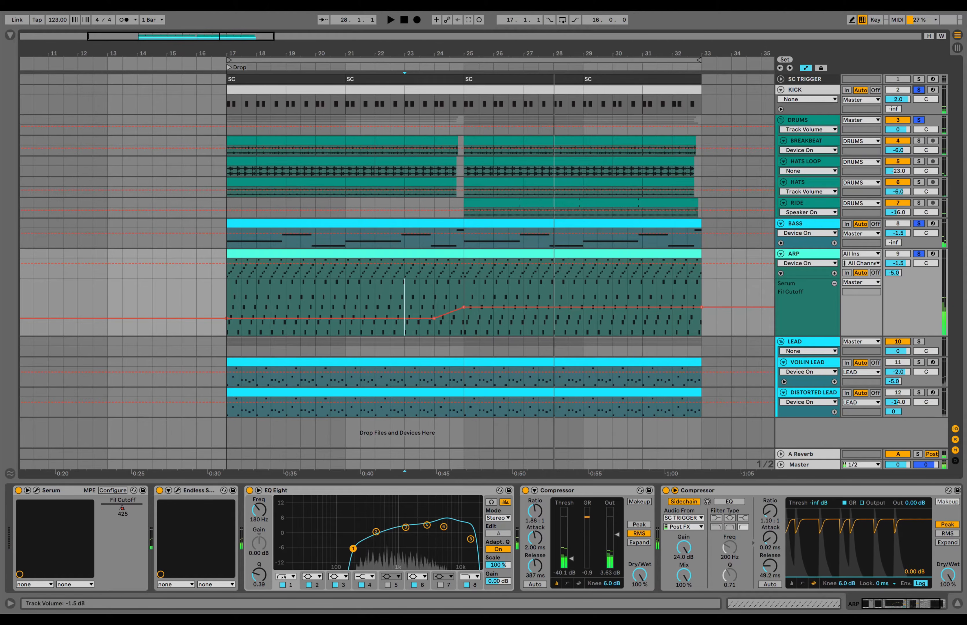
- Clear all solos, fold the ARP automation lane and solo the LEAD group
{"action": "left_click", "coordinate": [919, 254]}
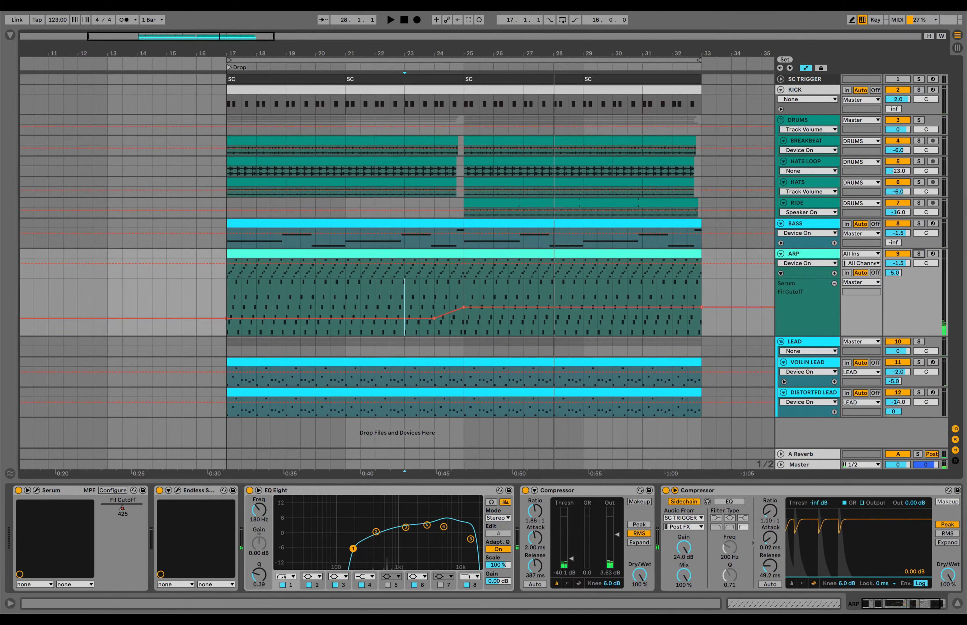
{"action": "left_click", "coordinate": [781, 273]}
{"action": "left_click", "coordinate": [919, 283]}
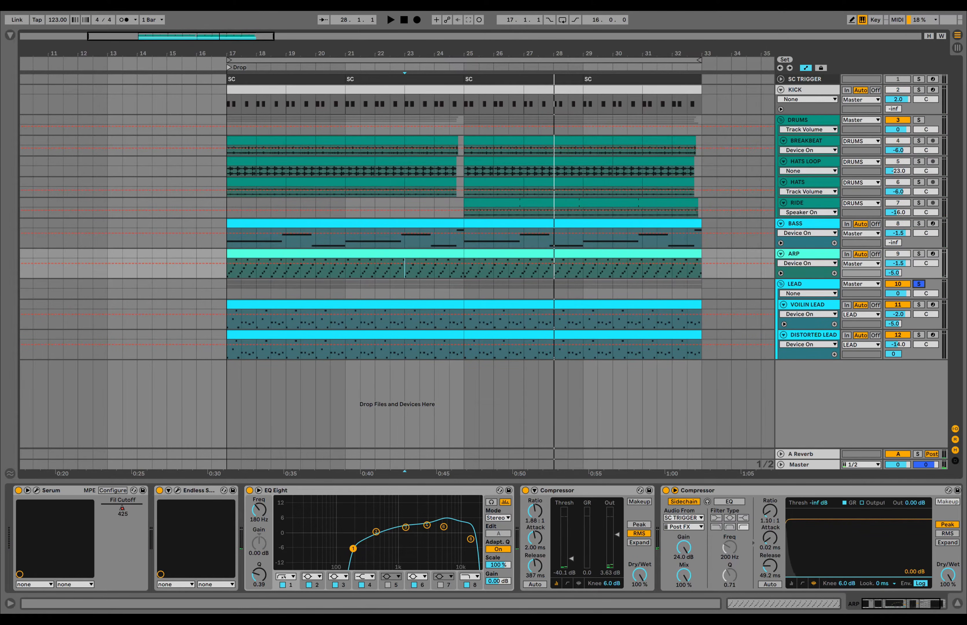
- Open the VOILIN LEAD clip's notes, play it from bar 17, then return to its device chain
{"action": "left_click", "coordinate": [223, 294]}
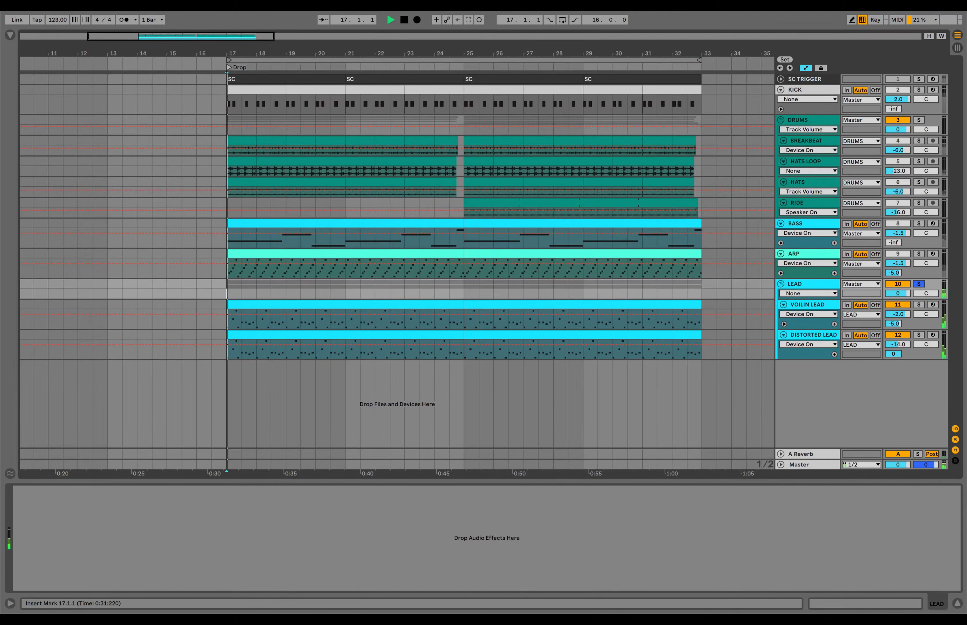
{"action": "left_click", "coordinate": [814, 309]}
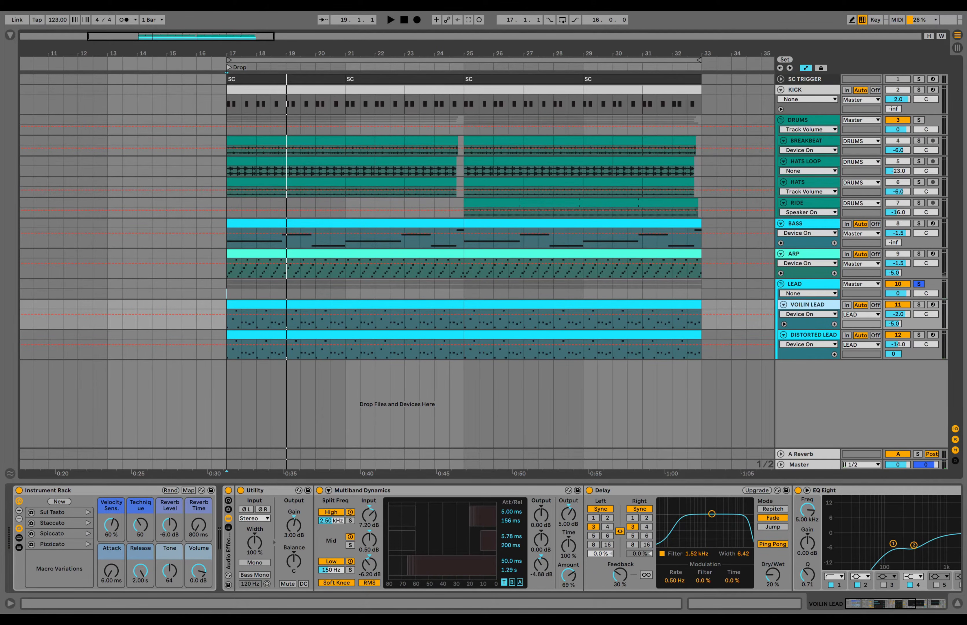
{"action": "double_click", "coordinate": [442, 304]}
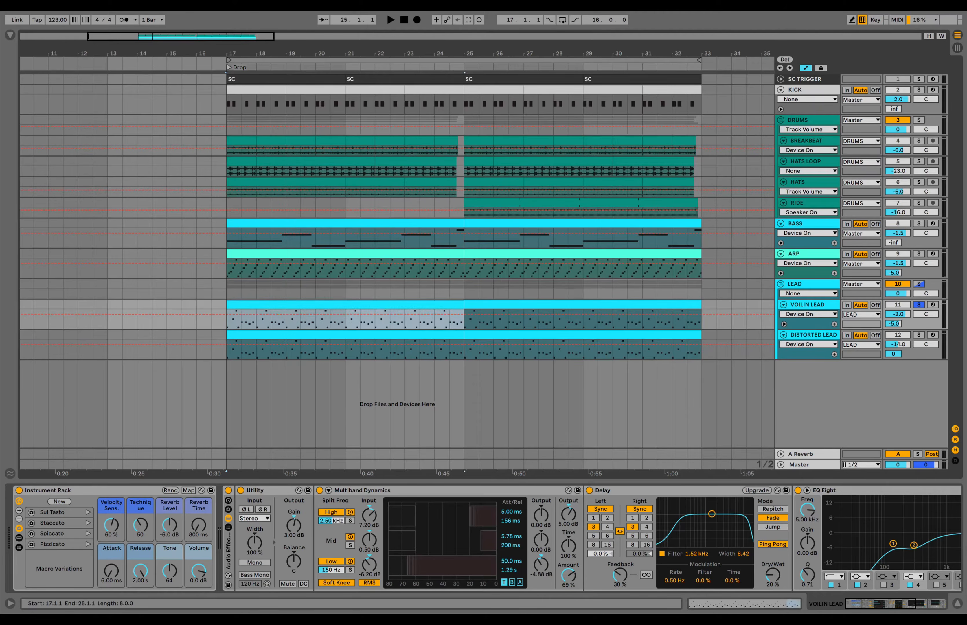
{"action": "scroll", "coordinate": [441, 426], "scroll_direction": "down", "scroll_amount": 3}
{"action": "key", "text": "space"}
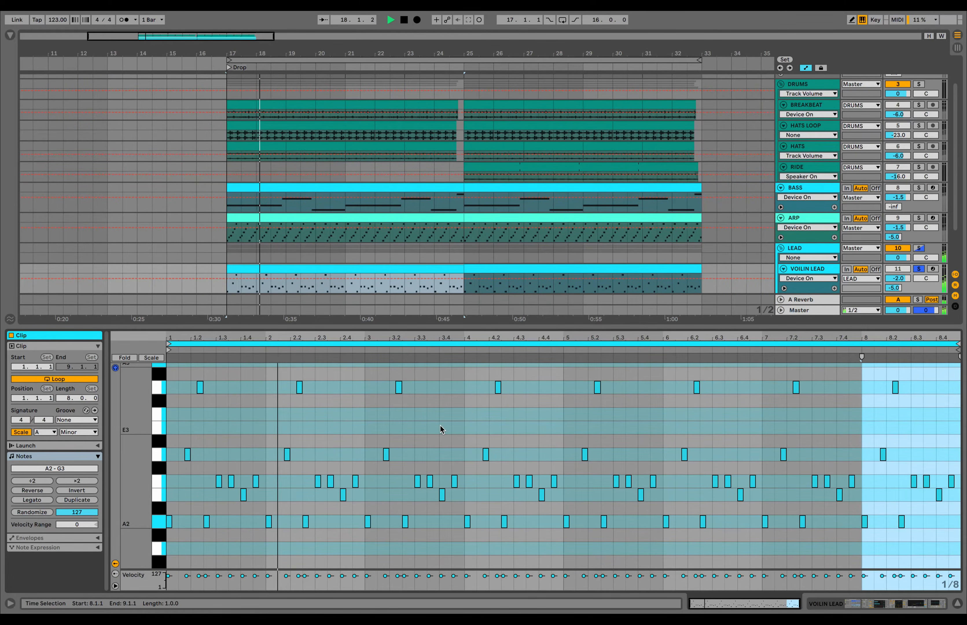
{"action": "key", "text": "space"}
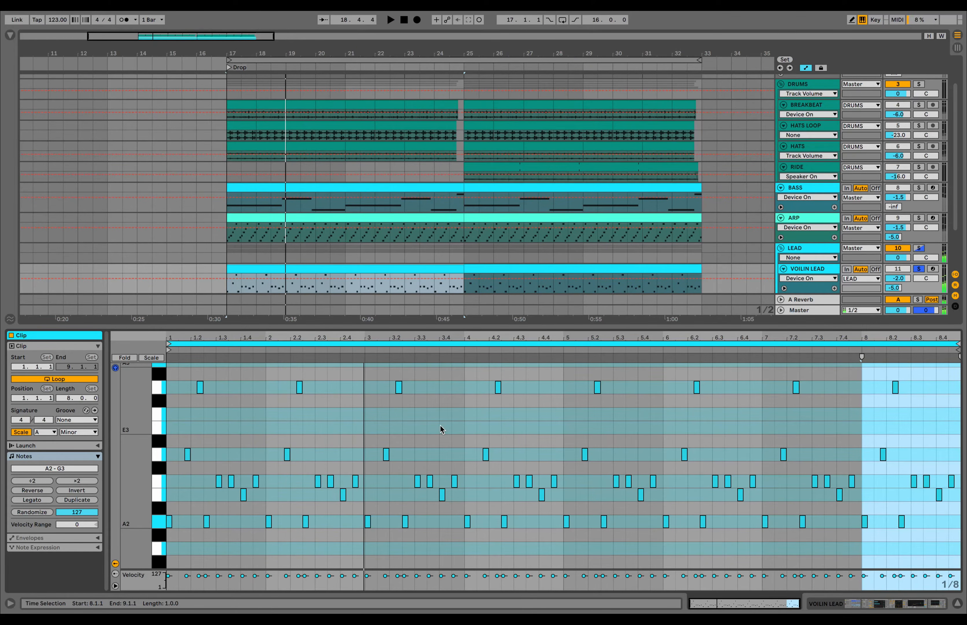
{"action": "key", "text": "shift+Tab"}
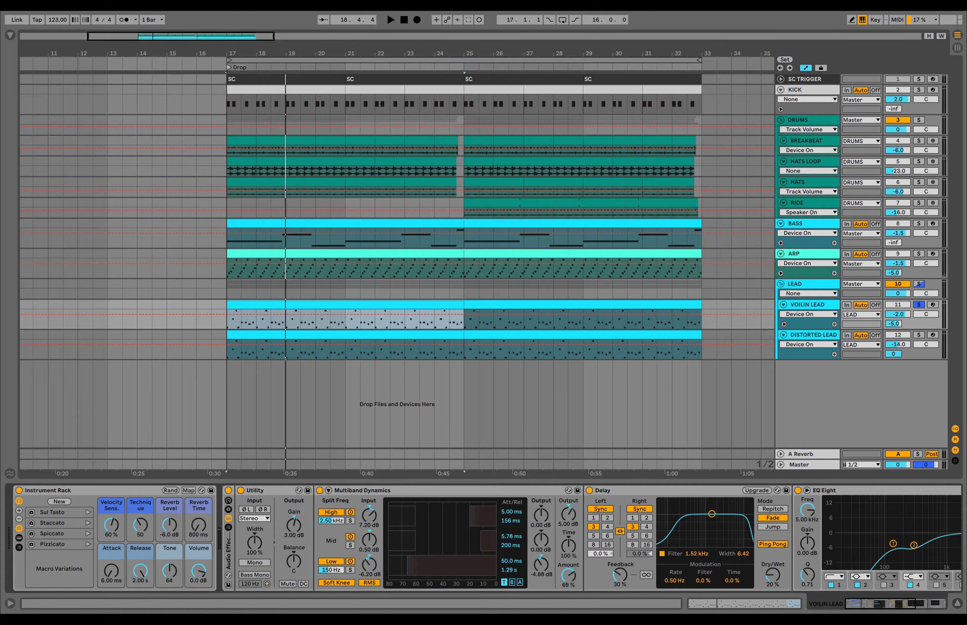
- Compare the VOILIN LEAD with its Audio Effect Rack bypassed and then back on during playback
{"action": "scroll", "coordinate": [486, 539], "scroll_direction": "right", "scroll_amount": 4}
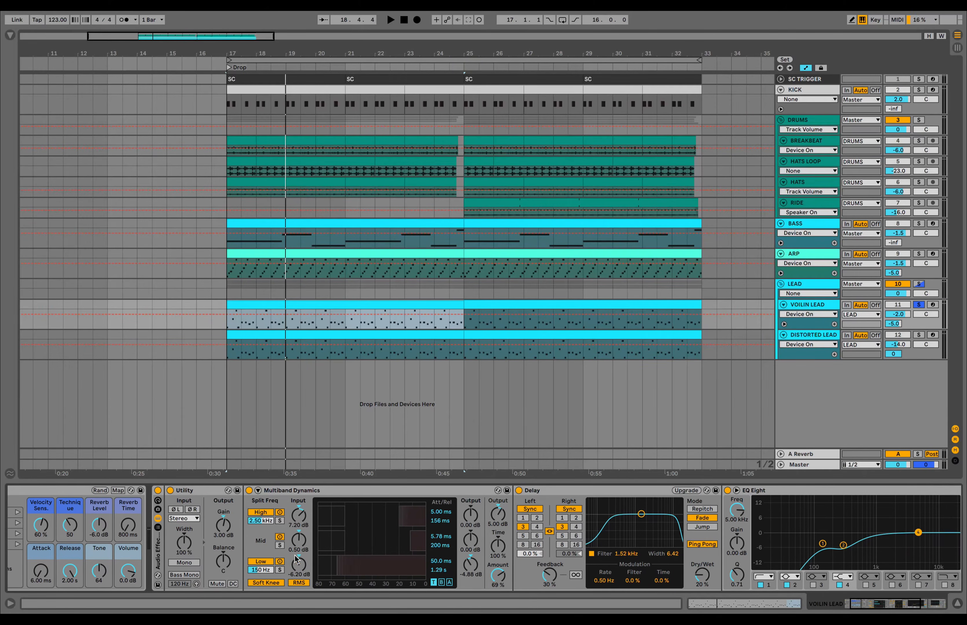
{"action": "left_click", "coordinate": [158, 490]}
{"action": "key", "text": "space"}
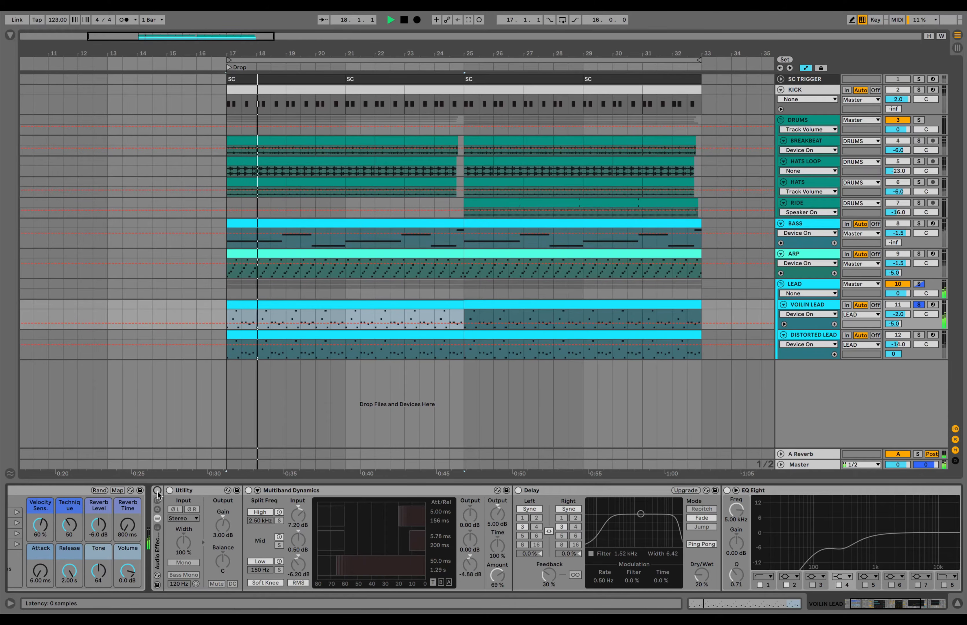
{"action": "left_click", "coordinate": [157, 491]}
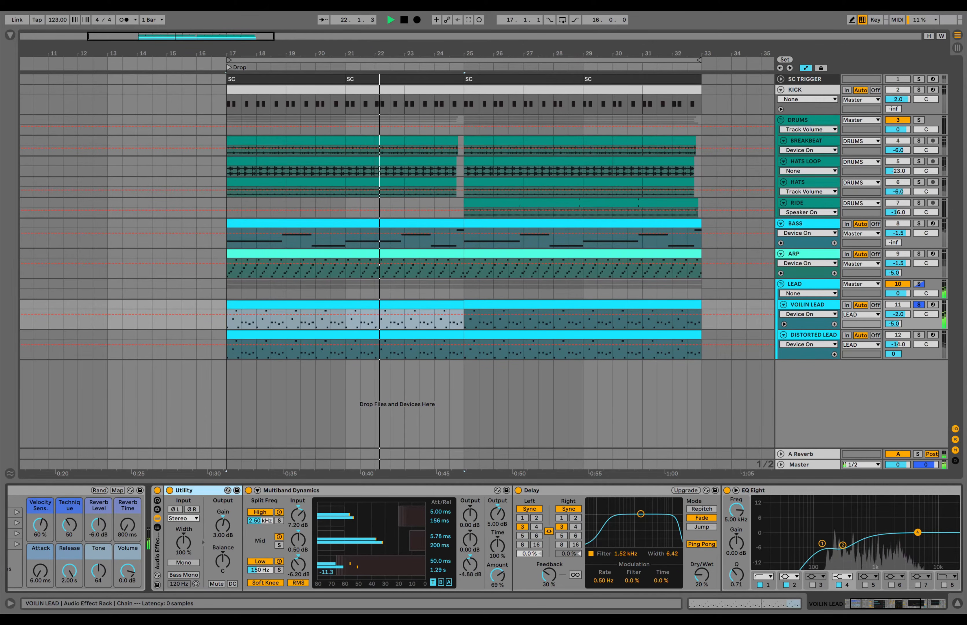
- Focus the Delay, then audition EQ Eight's low-cut band and its 290 Hz band
{"action": "scroll", "coordinate": [428, 535], "scroll_direction": "right", "scroll_amount": 5}
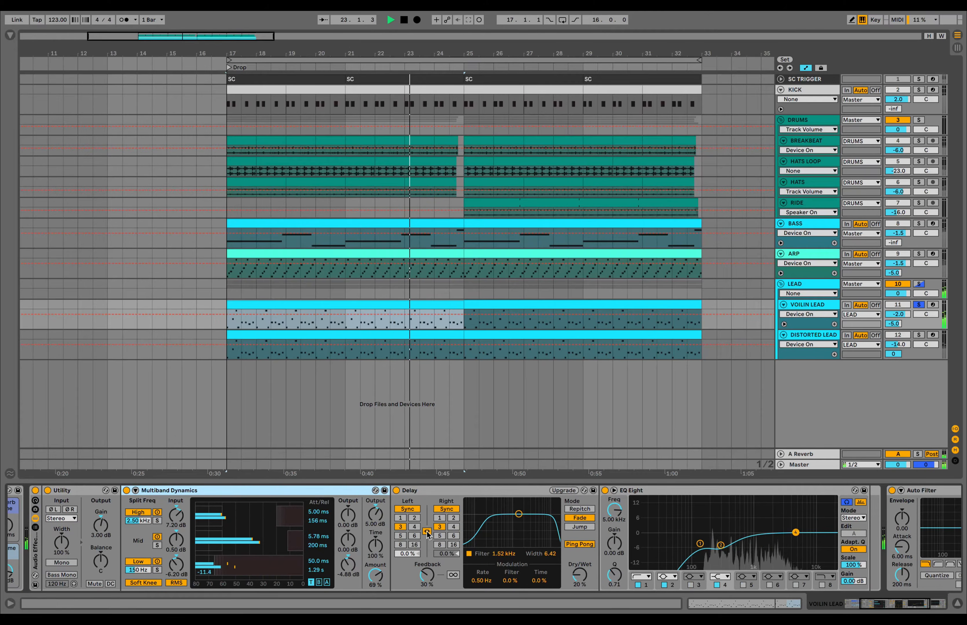
{"action": "left_click", "coordinate": [425, 532]}
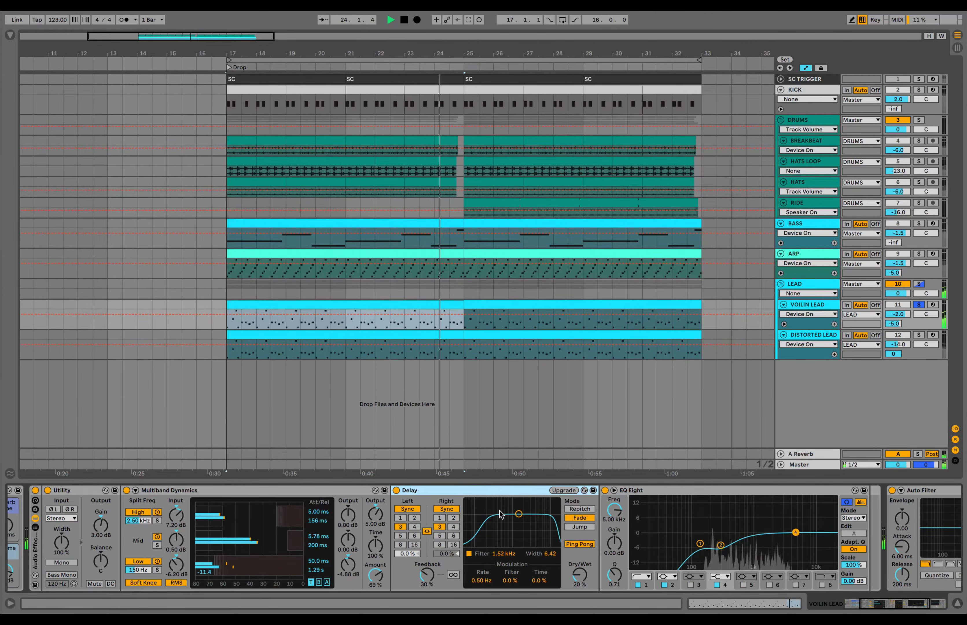
{"action": "scroll", "coordinate": [502, 515], "scroll_direction": "right", "scroll_amount": 8}
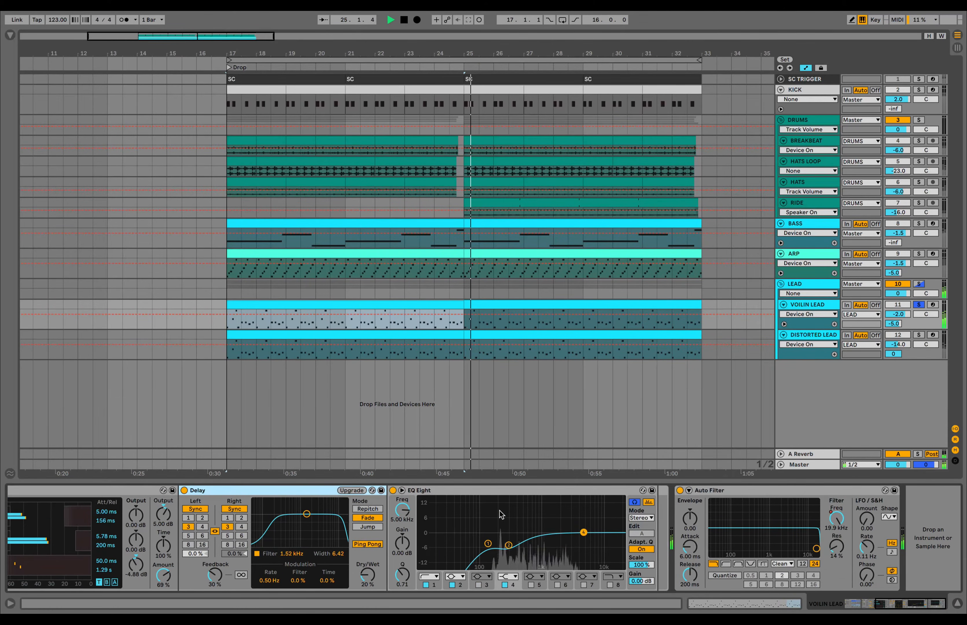
{"action": "key", "text": "space"}
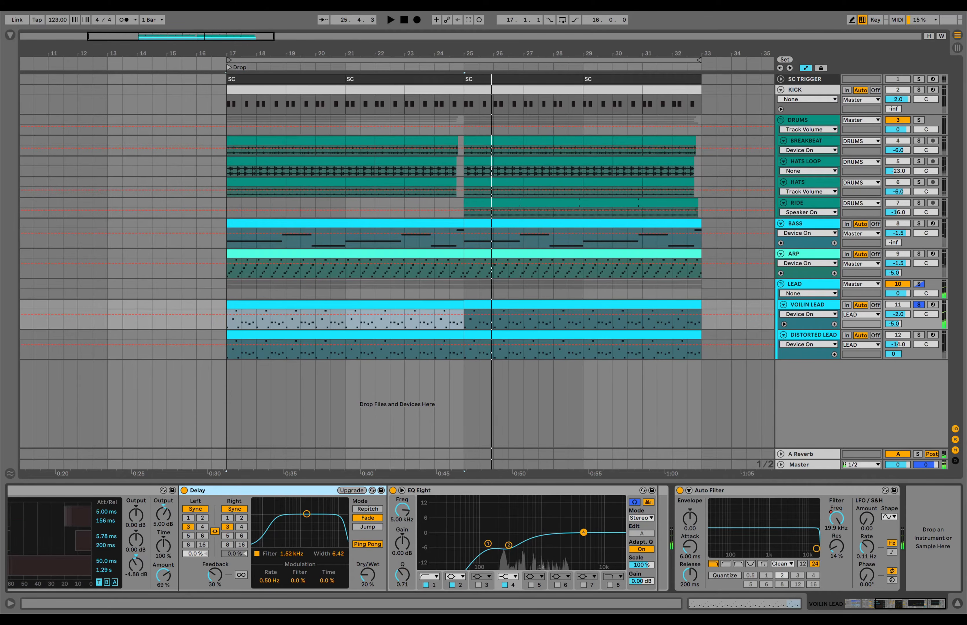
{"action": "key", "text": "space"}
{"action": "left_click", "coordinate": [488, 544]}
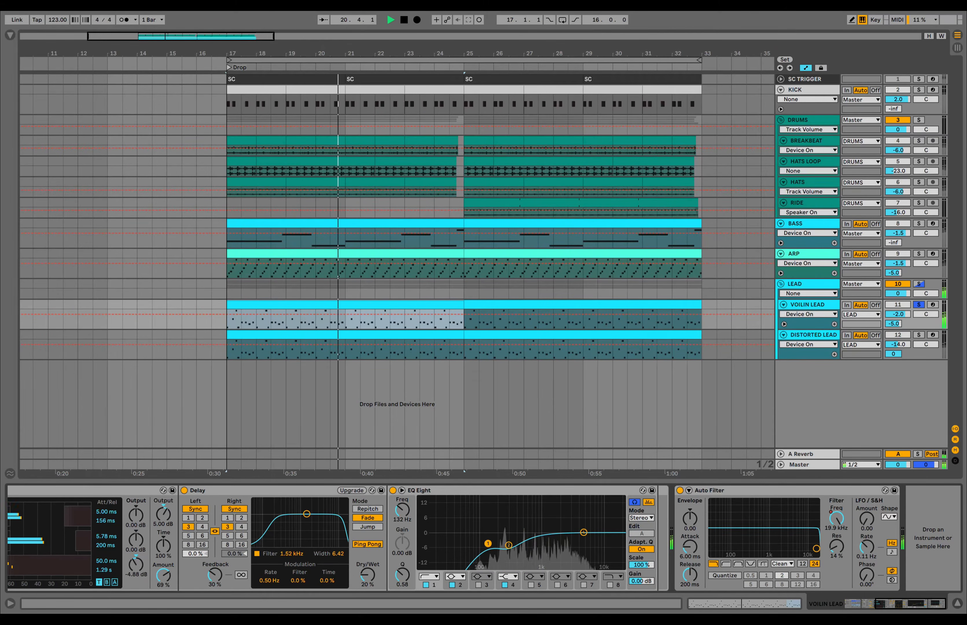
{"action": "left_click", "coordinate": [509, 545]}
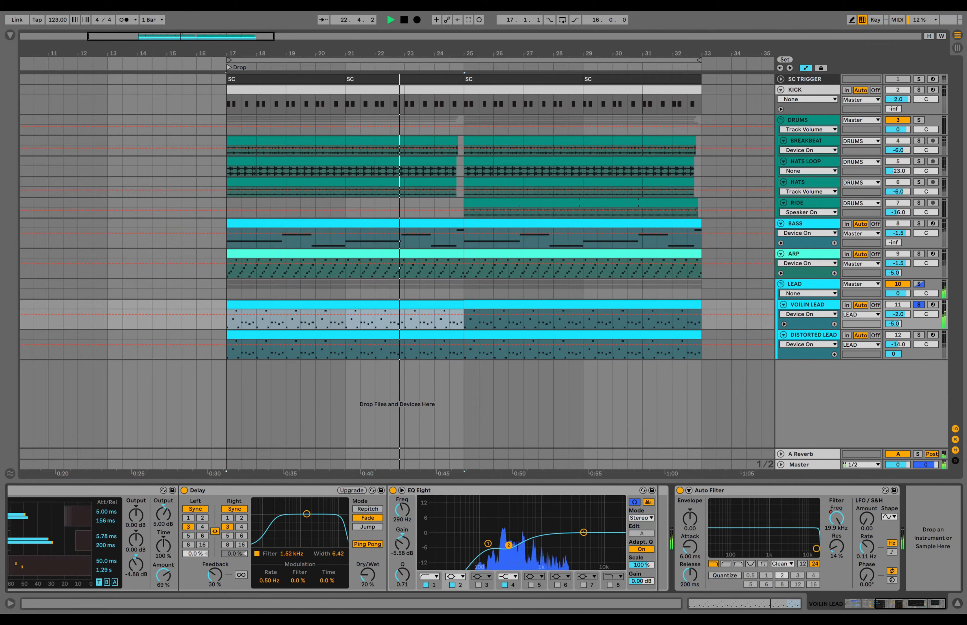
- Stop playback, unsolo the lead tracks and solo the DISTORTED LEAD
{"action": "scroll", "coordinate": [508, 541], "scroll_direction": "left", "scroll_amount": 10}
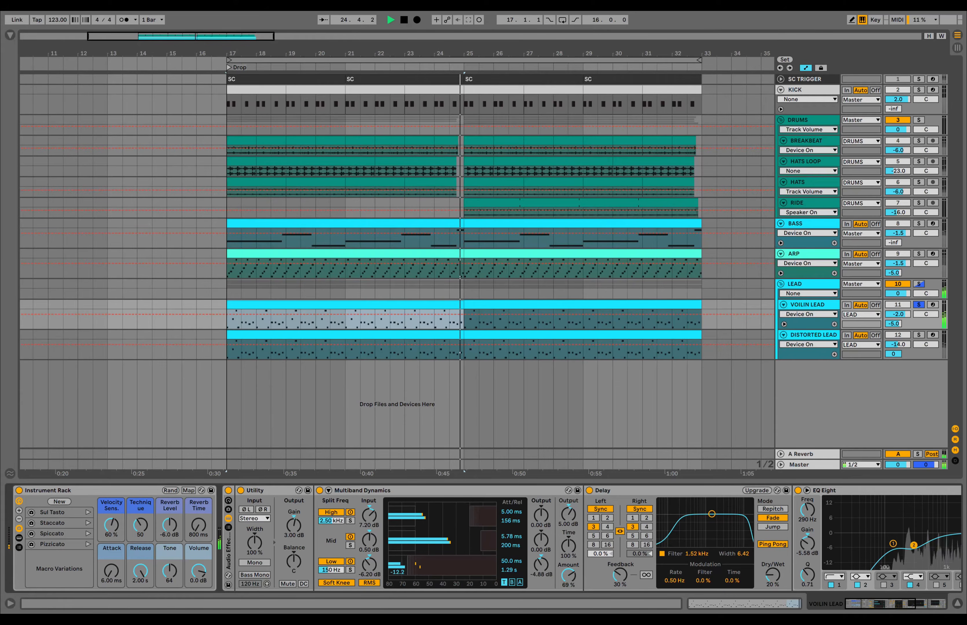
{"action": "key", "text": "space"}
{"action": "left_click", "coordinate": [921, 306]}
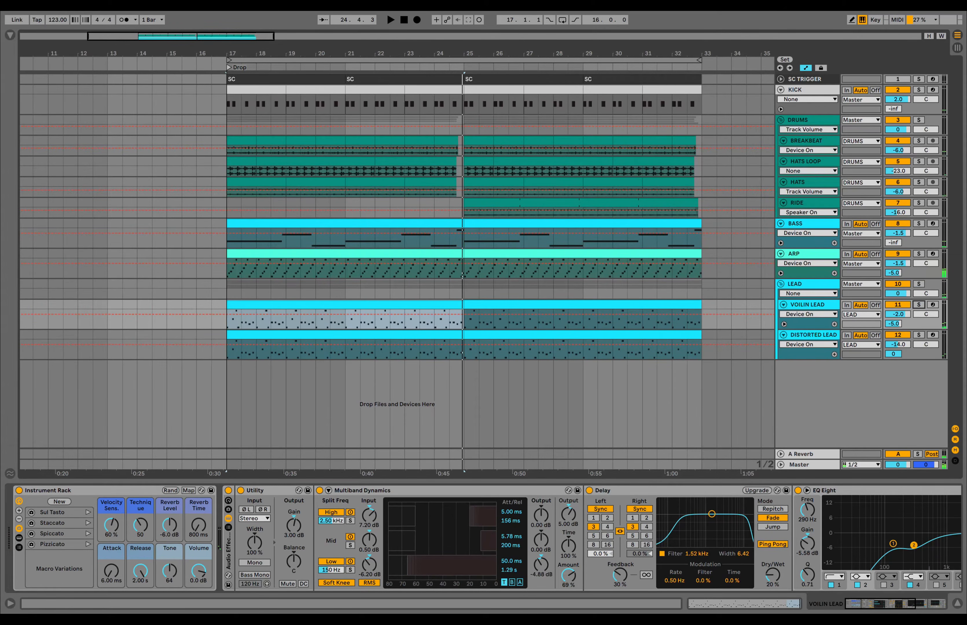
{"action": "left_click", "coordinate": [919, 335]}
- Open the DISTORTED LEAD clip's notes, play it from bar 17, then return to its devices
{"action": "left_click", "coordinate": [813, 335]}
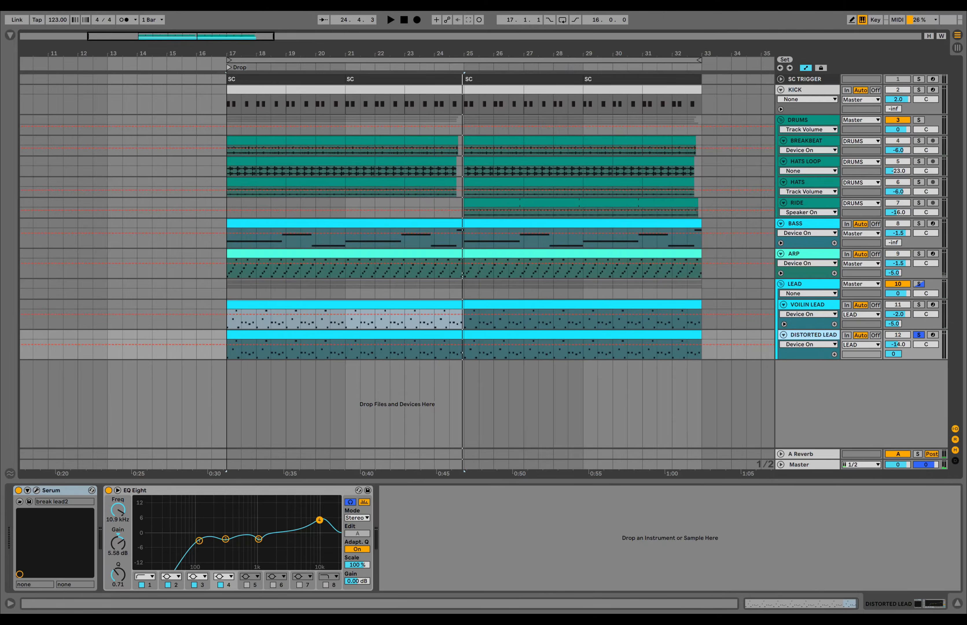
{"action": "double_click", "coordinate": [442, 335]}
{"action": "scroll", "coordinate": [443, 489], "scroll_direction": "down", "scroll_amount": 4}
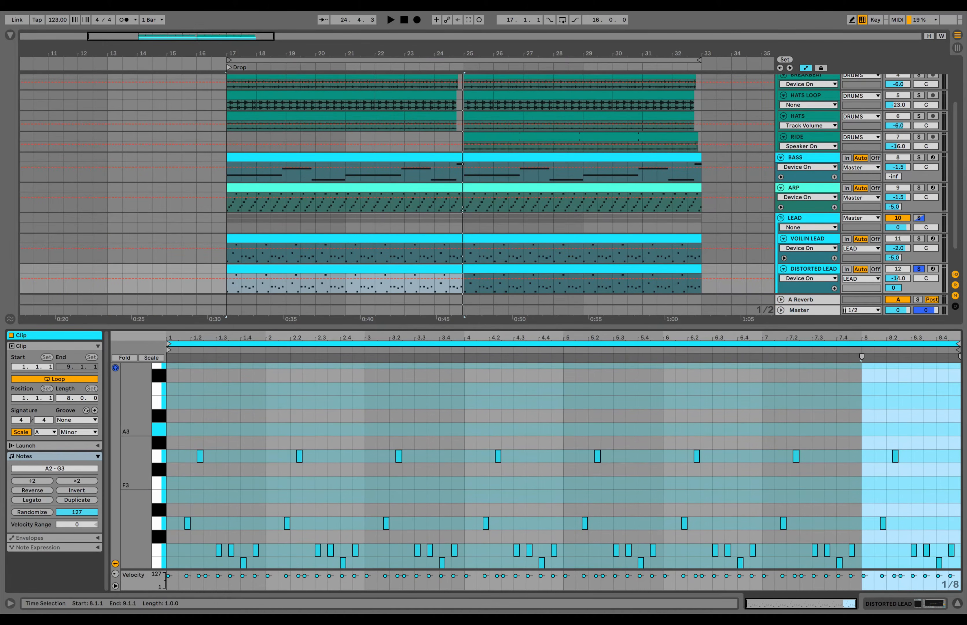
{"action": "scroll", "coordinate": [443, 490], "scroll_direction": "up", "scroll_amount": 1}
{"action": "key", "text": "space"}
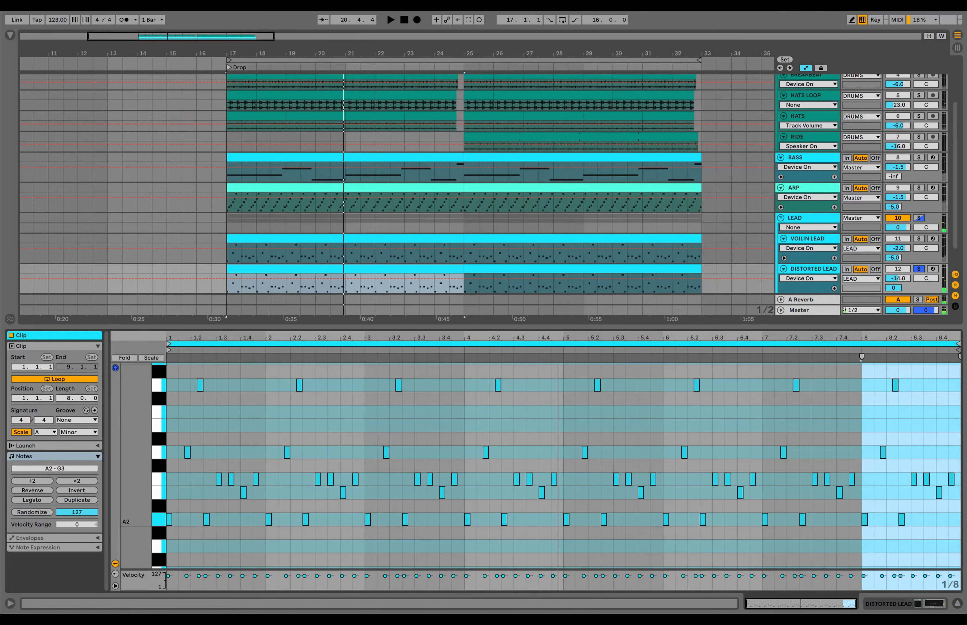
{"action": "key", "text": "shift+Tab"}
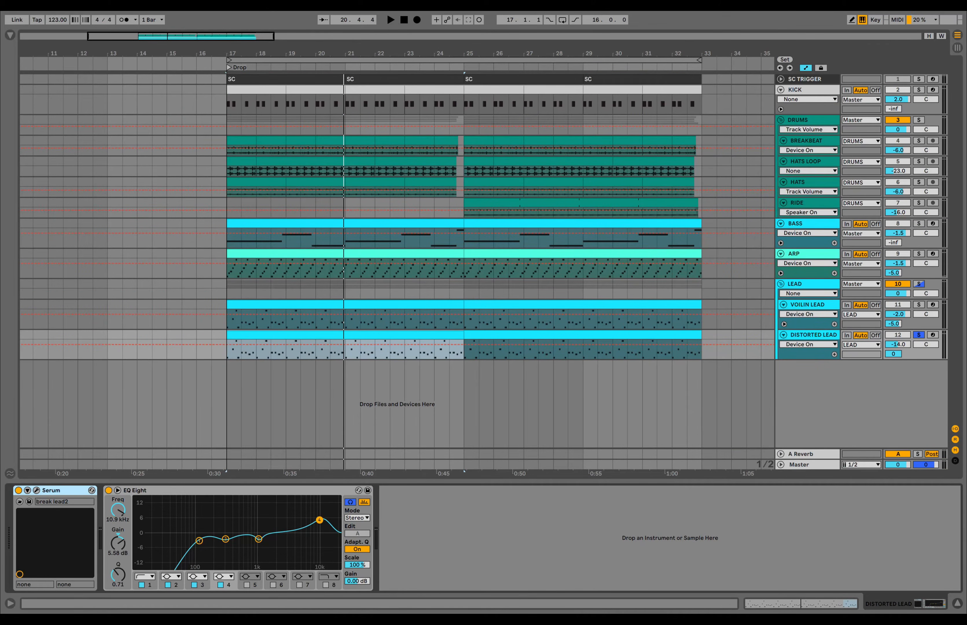
- During playback, solo-audition the lead's four EQ Eight bands: low, 303 Hz, 1.07 kHz, 10.9 kHz
{"action": "key", "text": "space"}
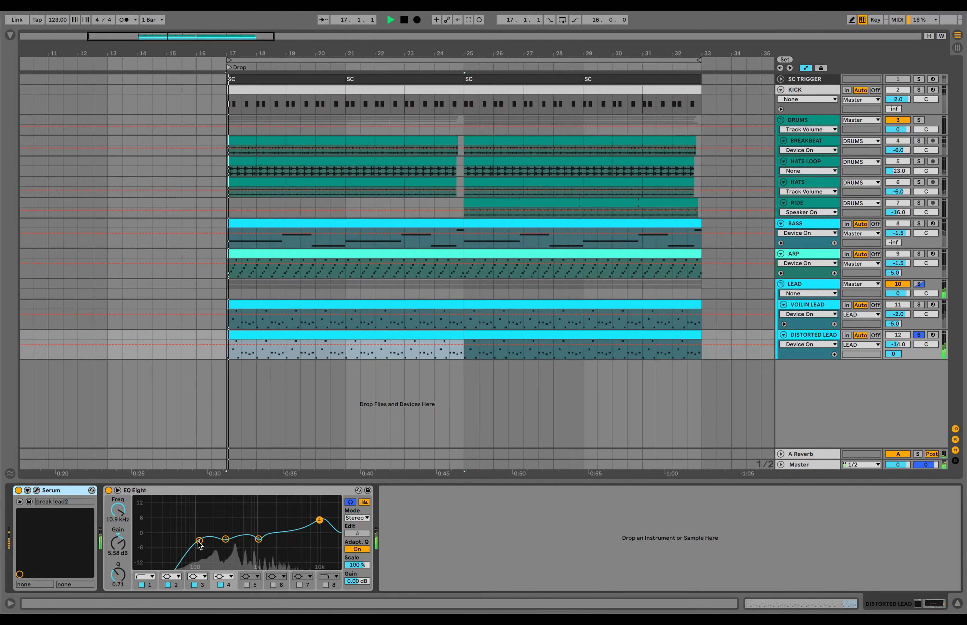
{"action": "left_click", "coordinate": [200, 541]}
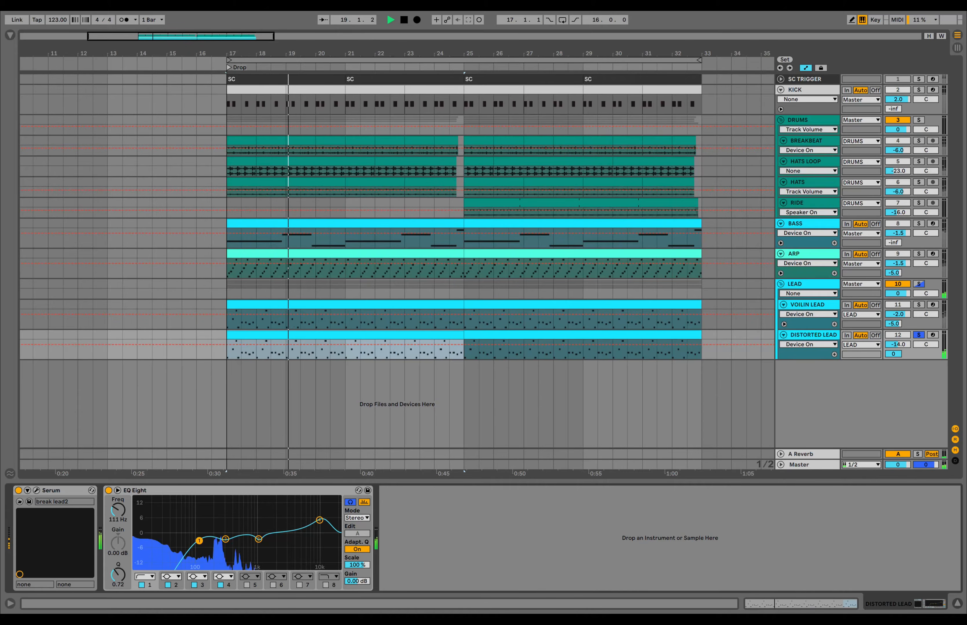
{"action": "left_click", "coordinate": [226, 539]}
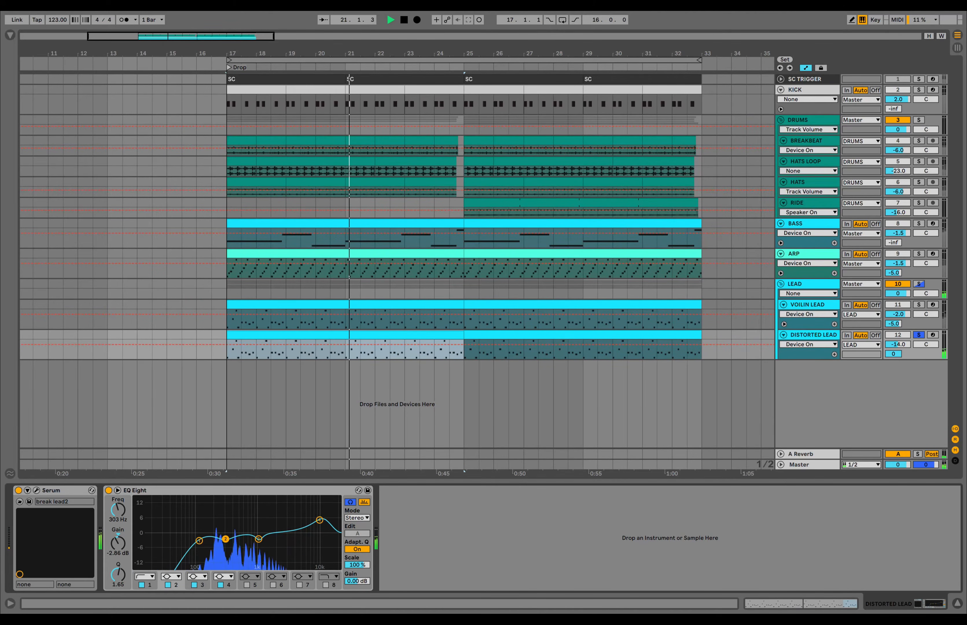
{"action": "left_click", "coordinate": [259, 539]}
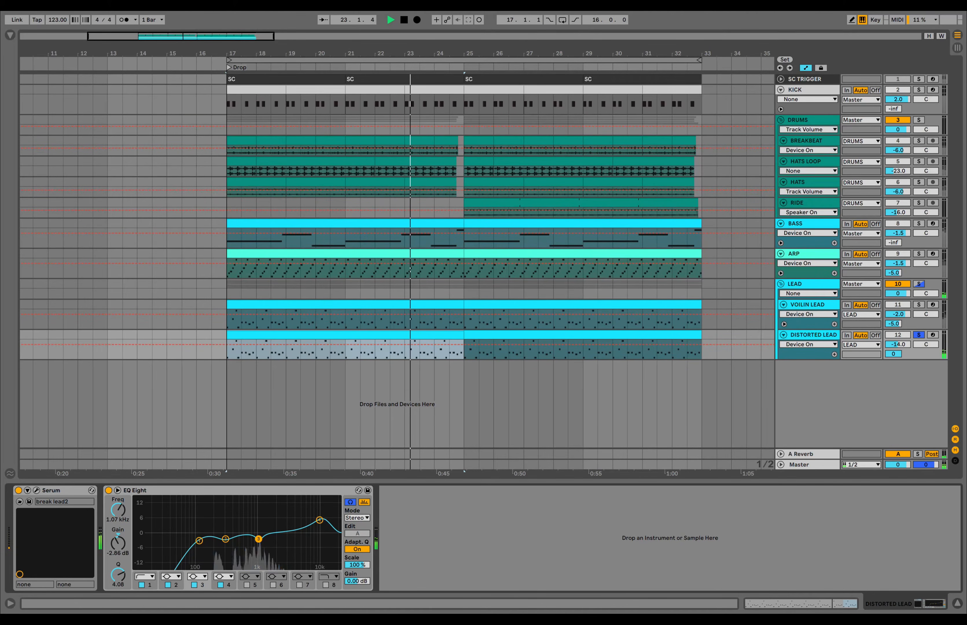
{"action": "left_click", "coordinate": [320, 520]}
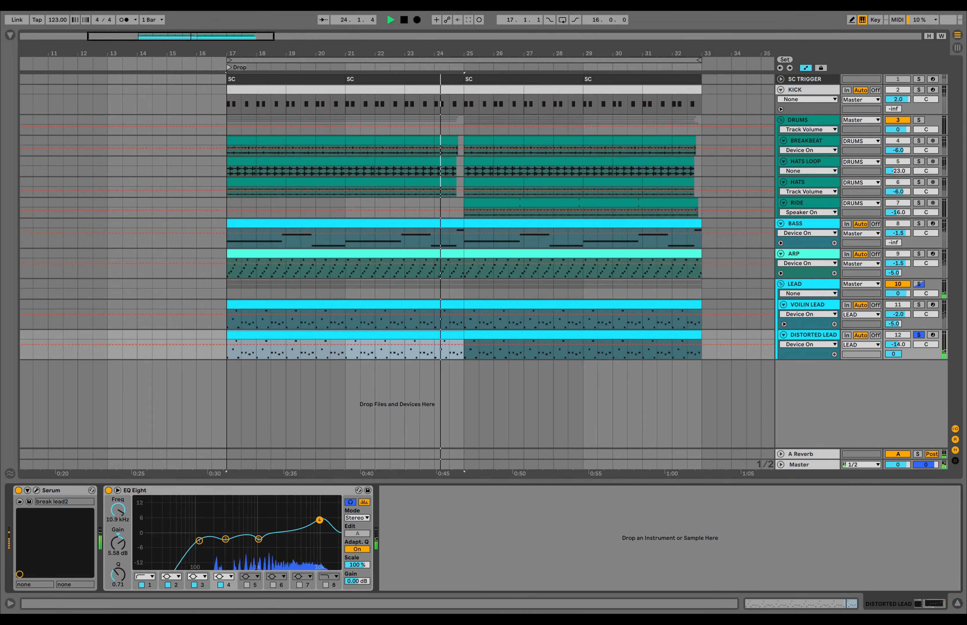
- Compare the distorted lead with EQ Eight bypassed and on, then replay from bar 17
{"action": "left_click", "coordinate": [109, 490]}
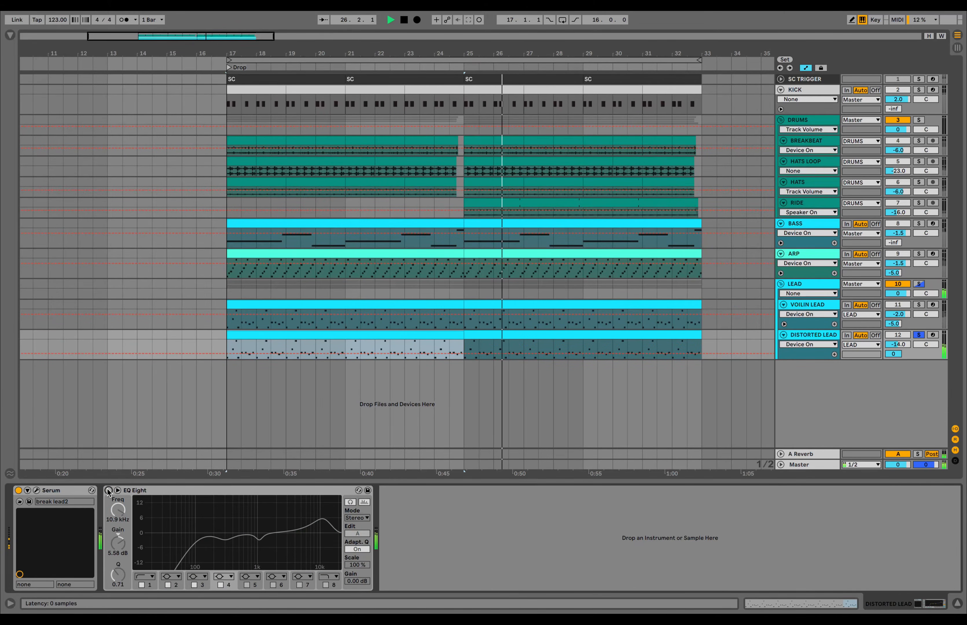
{"action": "left_click", "coordinate": [108, 491]}
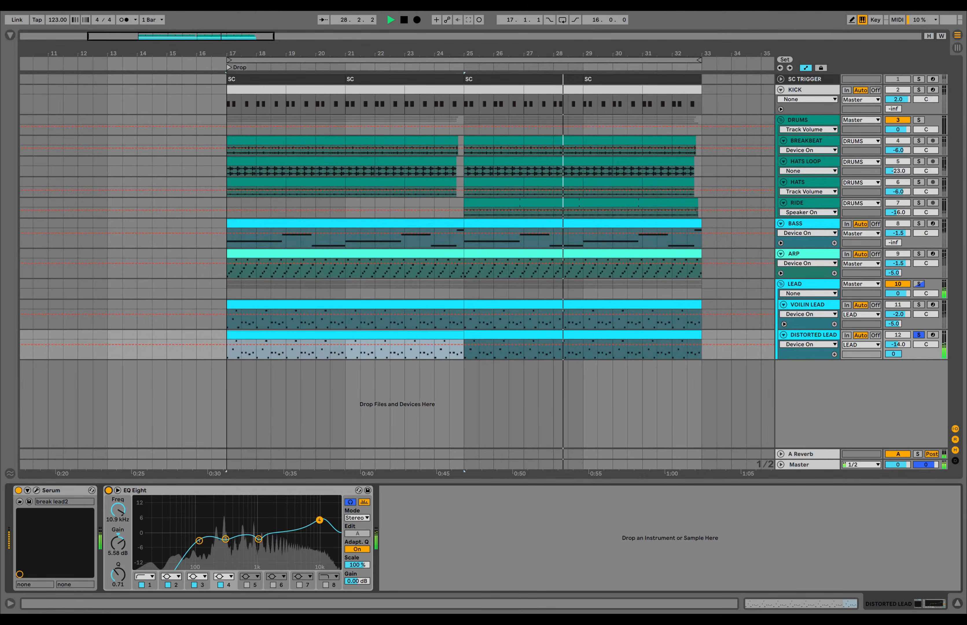
{"action": "key", "text": "space"}
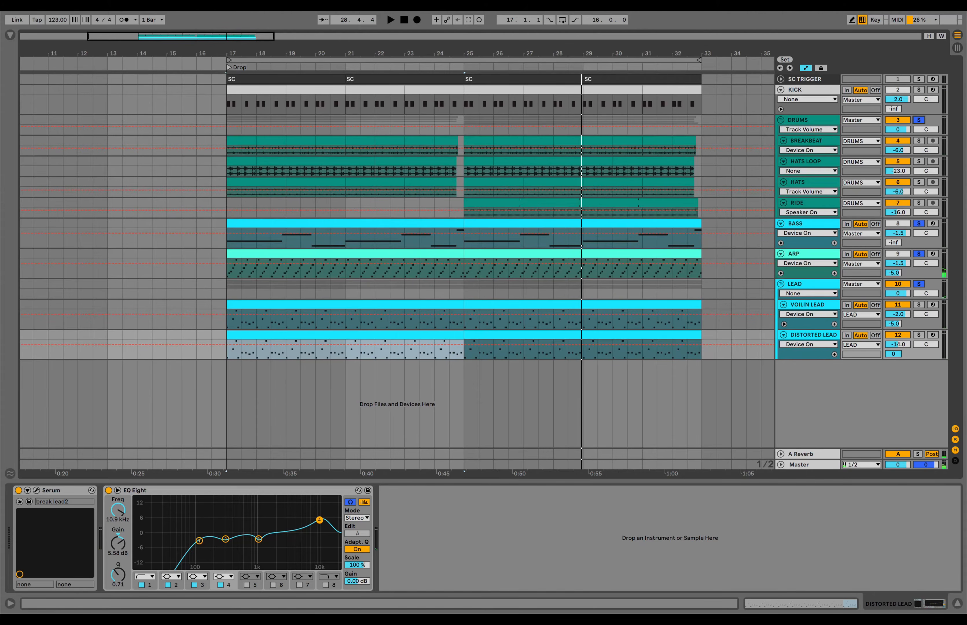
{"action": "key", "text": "space"}
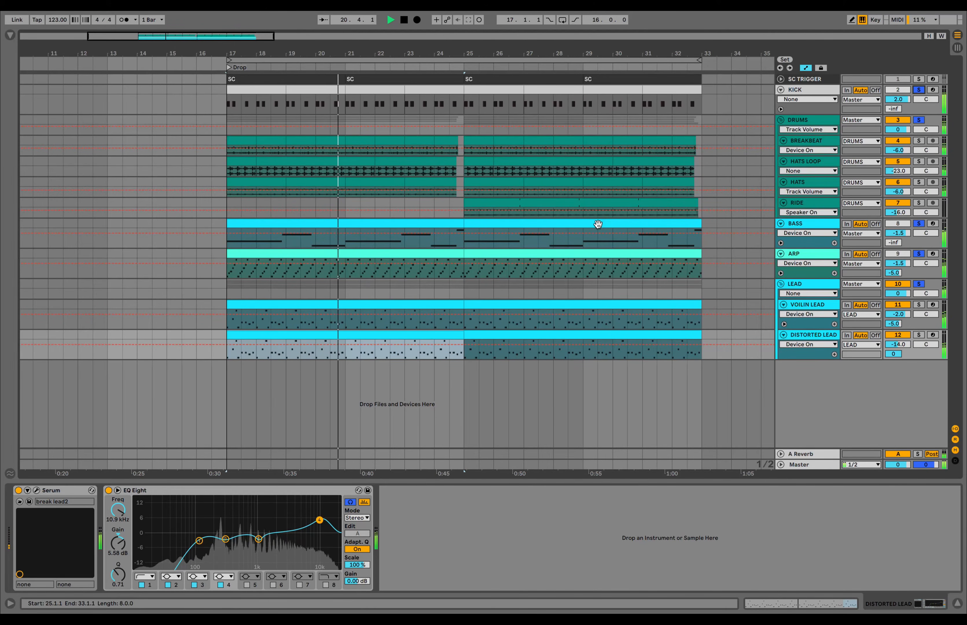
{"action": "key", "text": "space"}
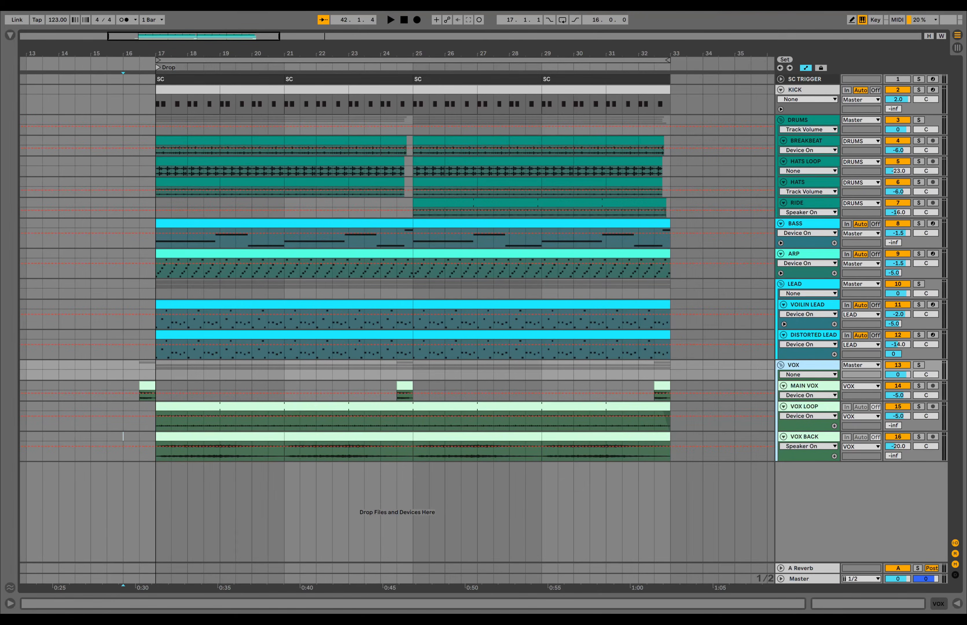
- Solo the VOX group and play it from before the drop, then show MAIN VOX's effects
{"action": "left_click", "coordinate": [919, 365]}
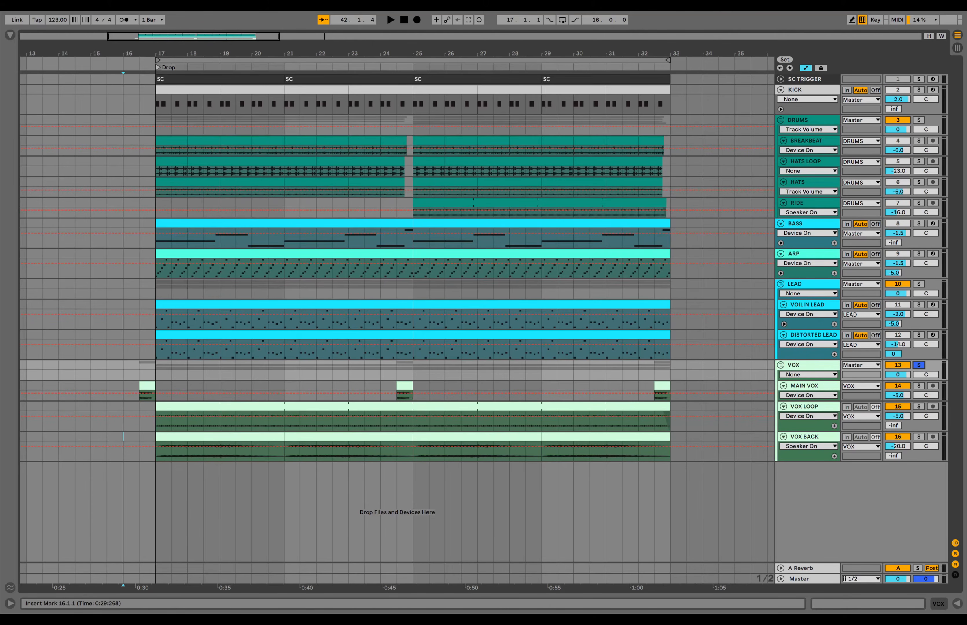
{"action": "left_click", "coordinate": [139, 398]}
{"action": "key", "text": "space"}
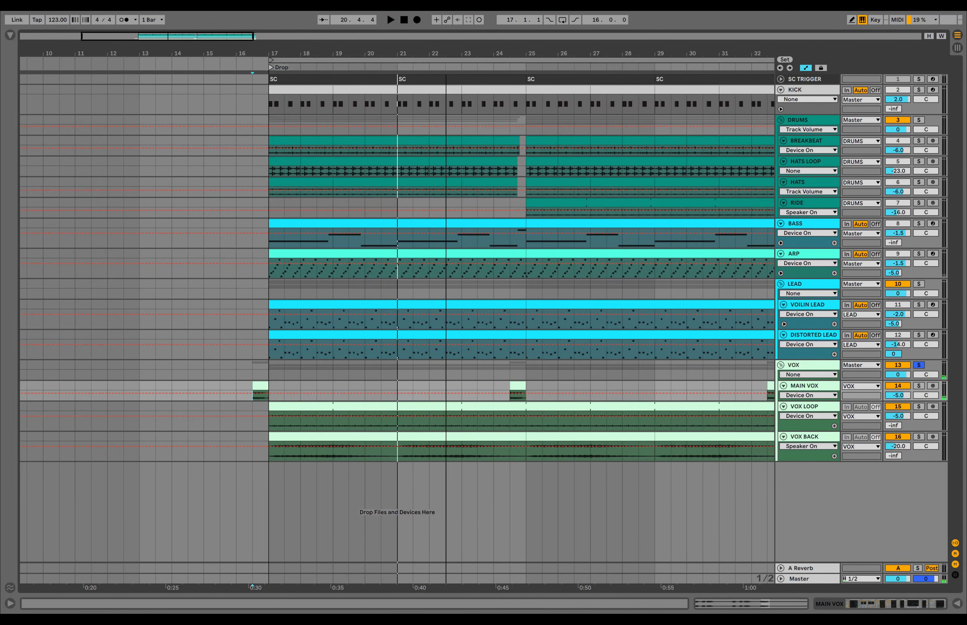
{"action": "key", "text": "minus"}
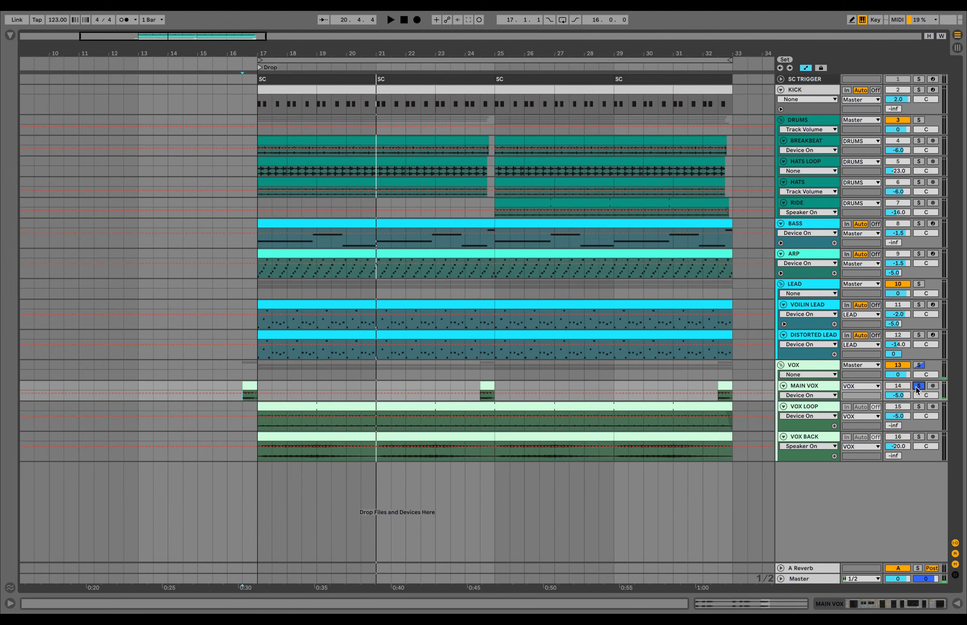
{"action": "double_click", "coordinate": [809, 387]}
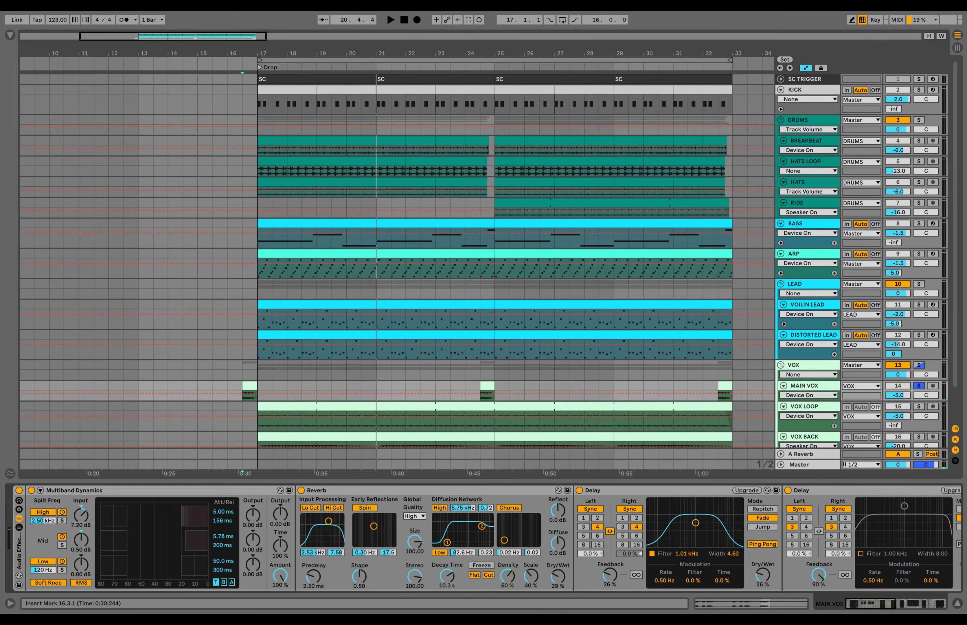
- Check the first MAIN VOX clip, then compare the vocal effects rack bypassed and re-enabled
{"action": "double_click", "coordinate": [249, 385]}
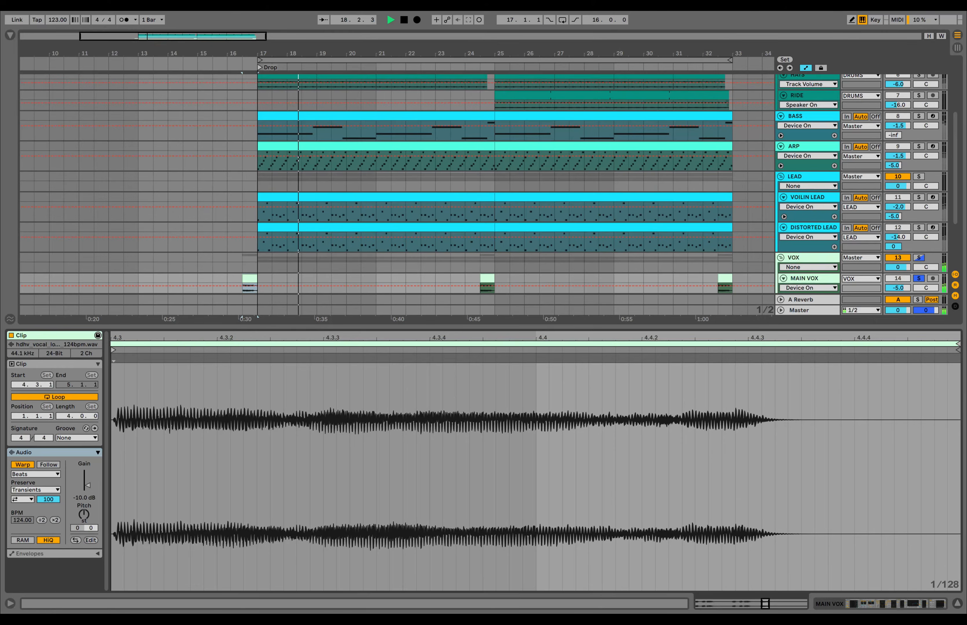
{"action": "double_click", "coordinate": [805, 279]}
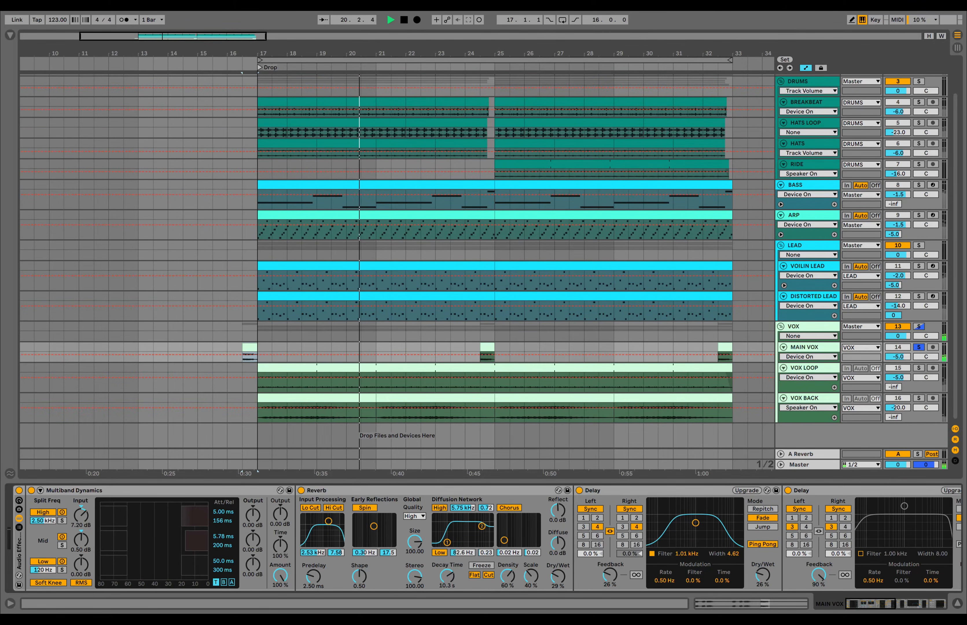
{"action": "key", "text": "space"}
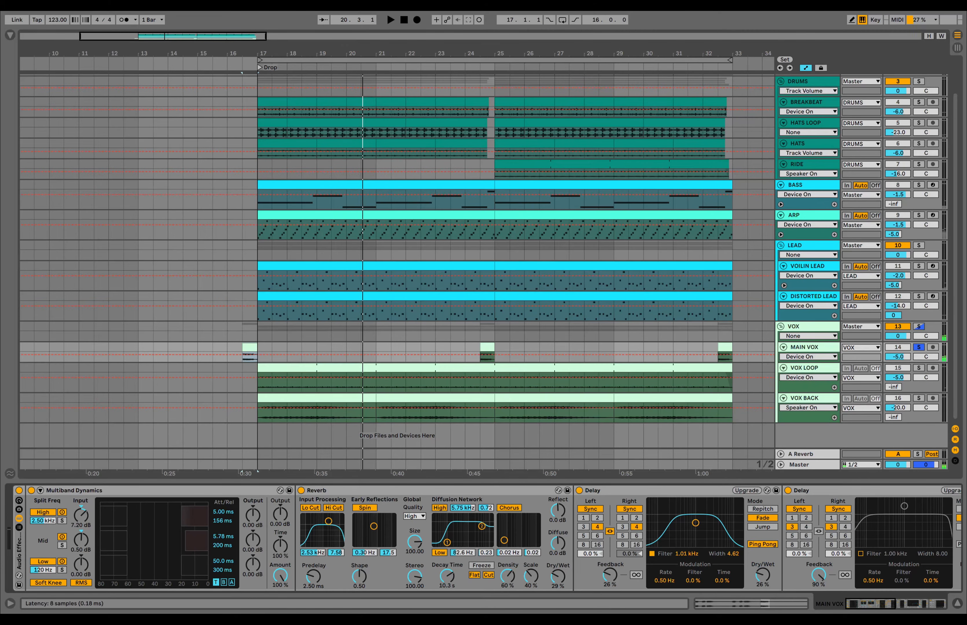
{"action": "left_click", "coordinate": [19, 491]}
{"action": "key", "text": "space"}
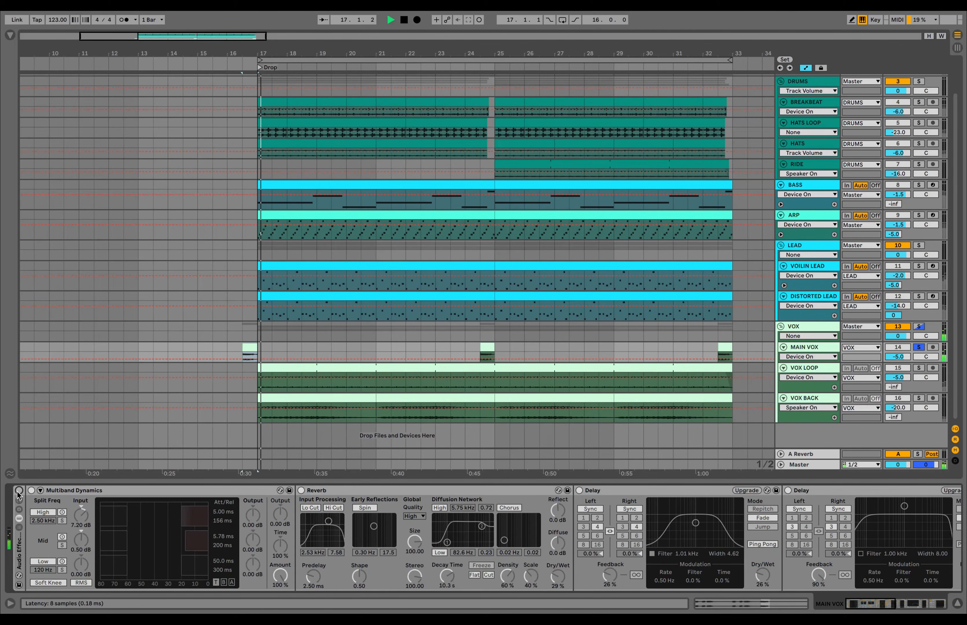
{"action": "key", "text": "space"}
{"action": "left_click", "coordinate": [19, 490]}
{"action": "key", "text": "space"}
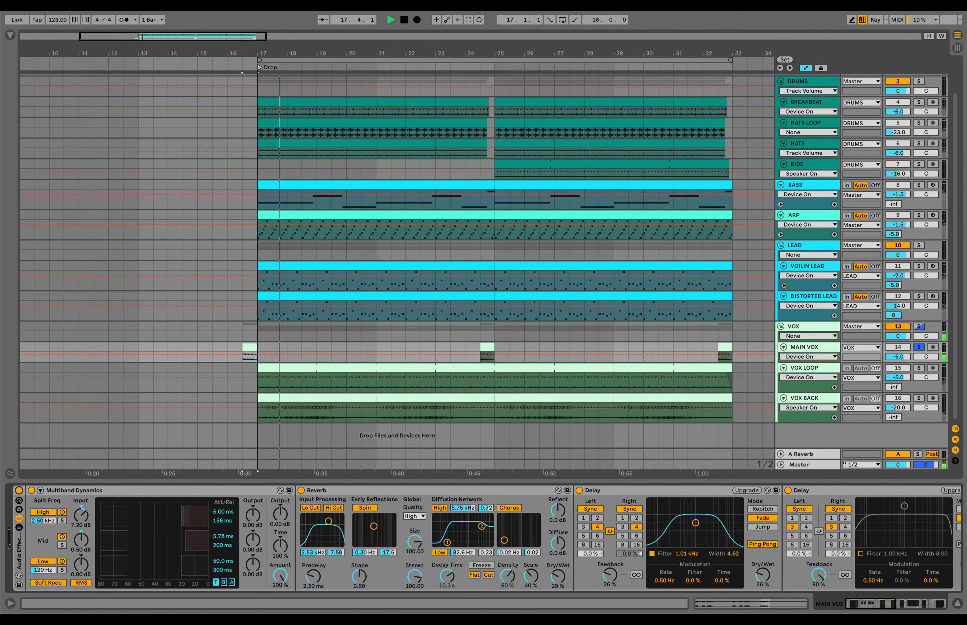
- Step through MAIN VOX's Multiband Dynamics, Reverb and both Delay devices
{"action": "left_click", "coordinate": [108, 490]}
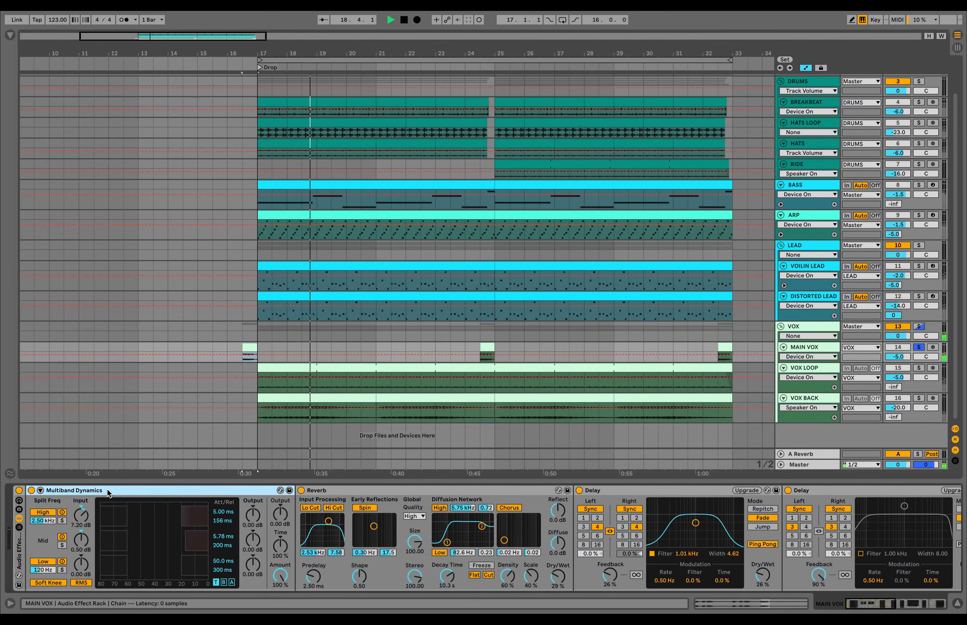
{"action": "key", "text": "space"}
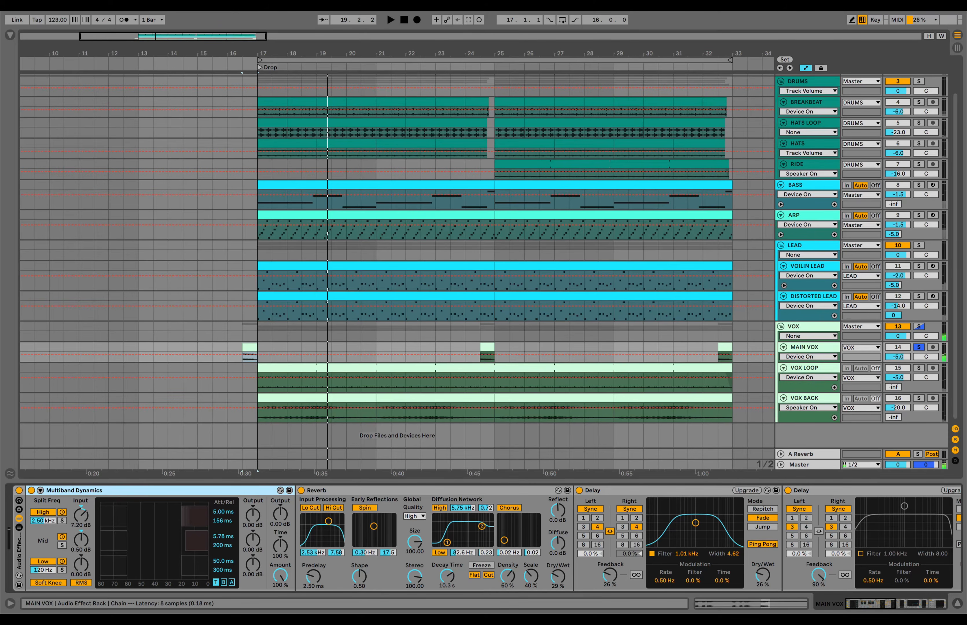
{"action": "left_click", "coordinate": [358, 490]}
{"action": "scroll", "coordinate": [523, 520], "scroll_direction": "right", "scroll_amount": 5}
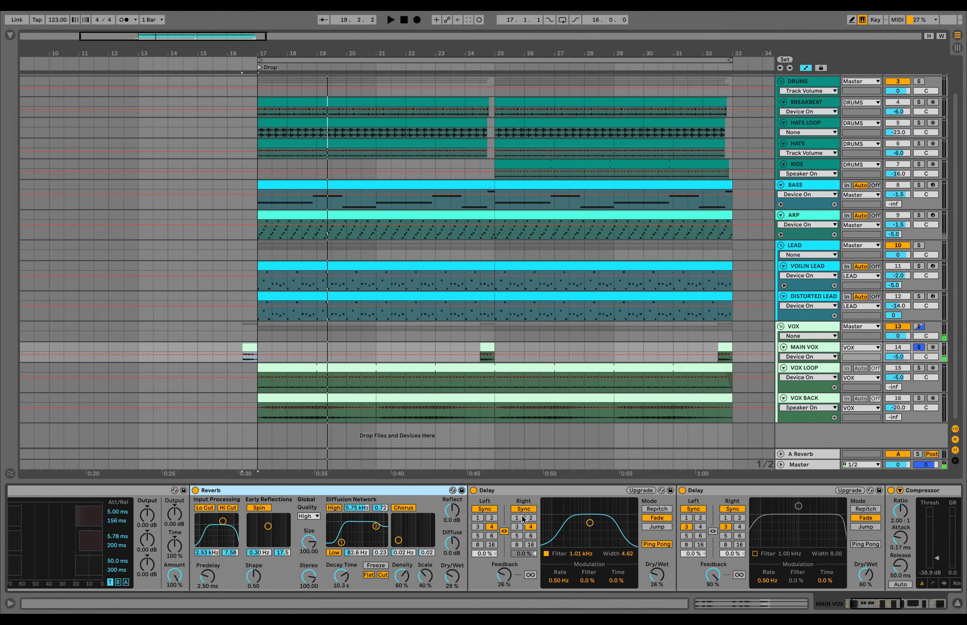
{"action": "left_click", "coordinate": [513, 490]}
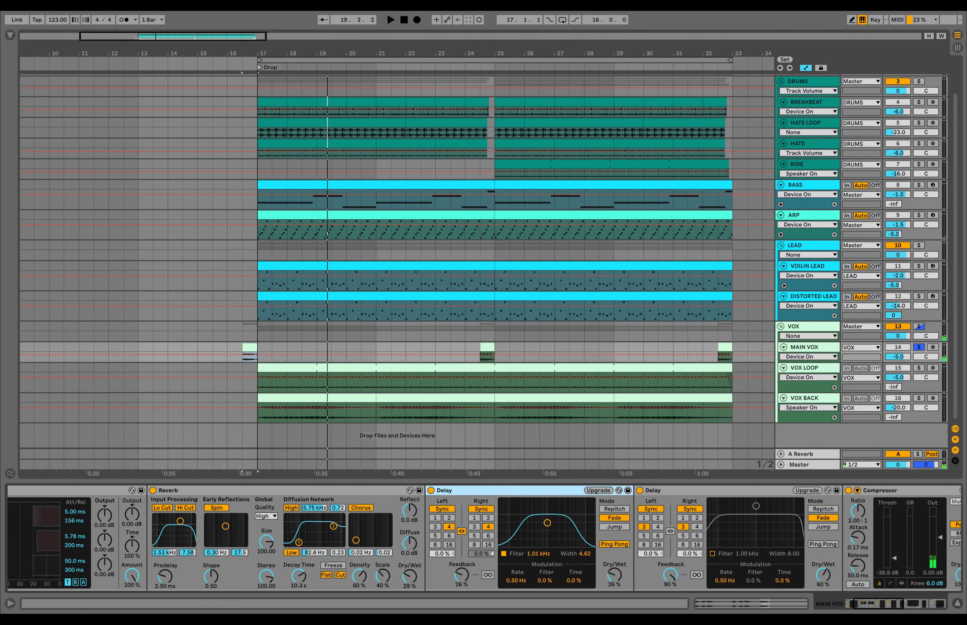
{"action": "scroll", "coordinate": [486, 539], "scroll_direction": "right", "scroll_amount": 3}
{"action": "left_click", "coordinate": [615, 490]}
{"action": "scroll", "coordinate": [614, 490], "scroll_direction": "right", "scroll_amount": 10}
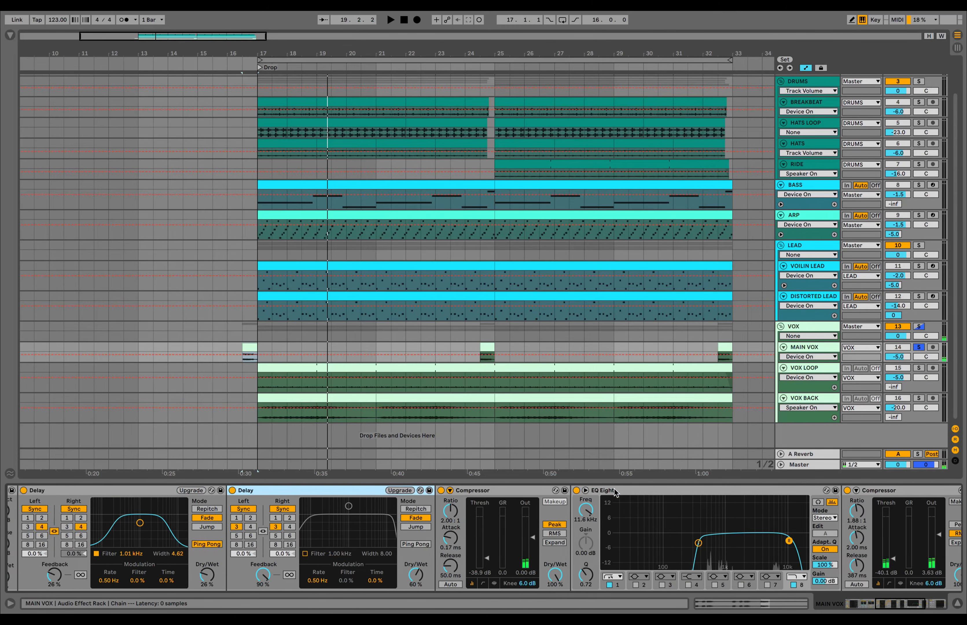
- Review both Compressors and the vocal EQ Eight, then solo VOX LOOP and open its clip
{"action": "left_click", "coordinate": [427, 491]}
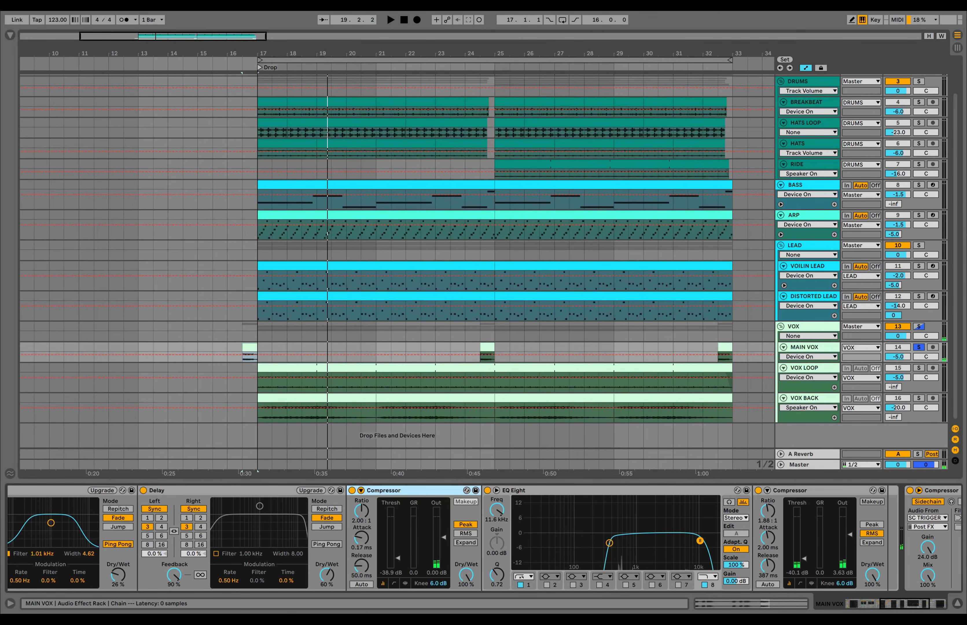
{"action": "left_click", "coordinate": [601, 491]}
{"action": "scroll", "coordinate": [601, 491], "scroll_direction": "right", "scroll_amount": 8}
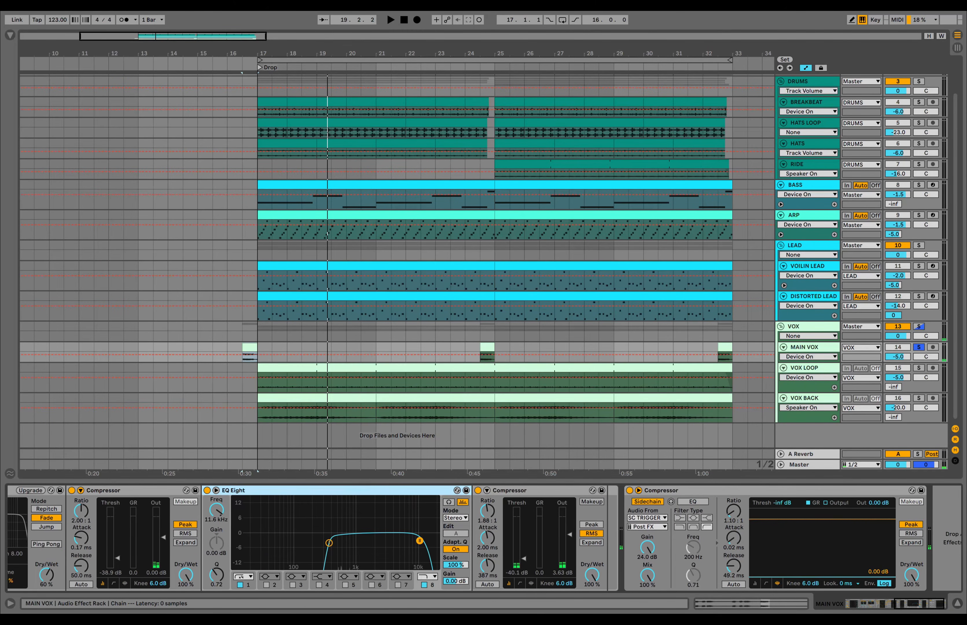
{"action": "left_click", "coordinate": [601, 491]}
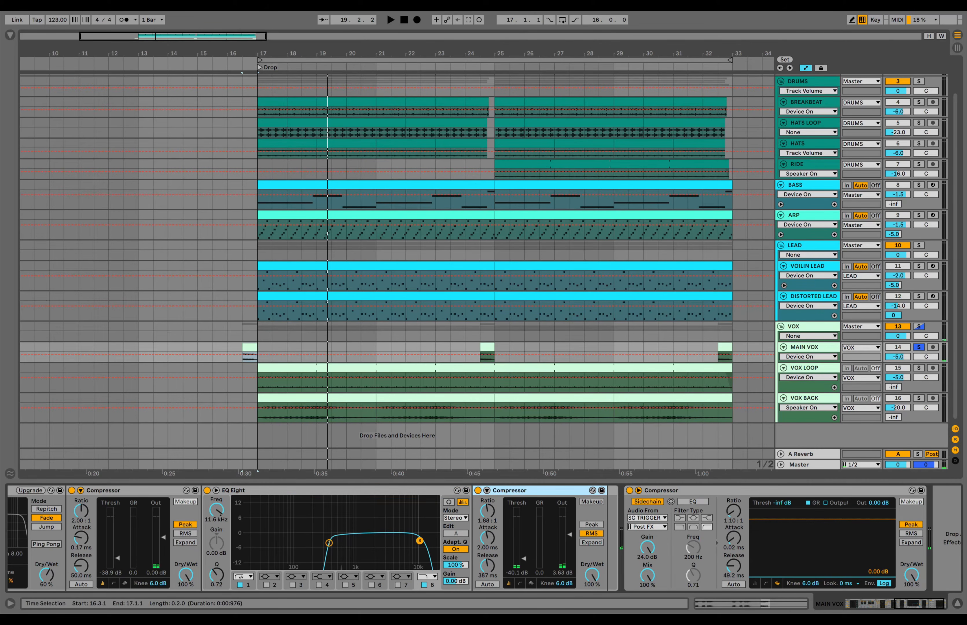
{"action": "left_click", "coordinate": [918, 368]}
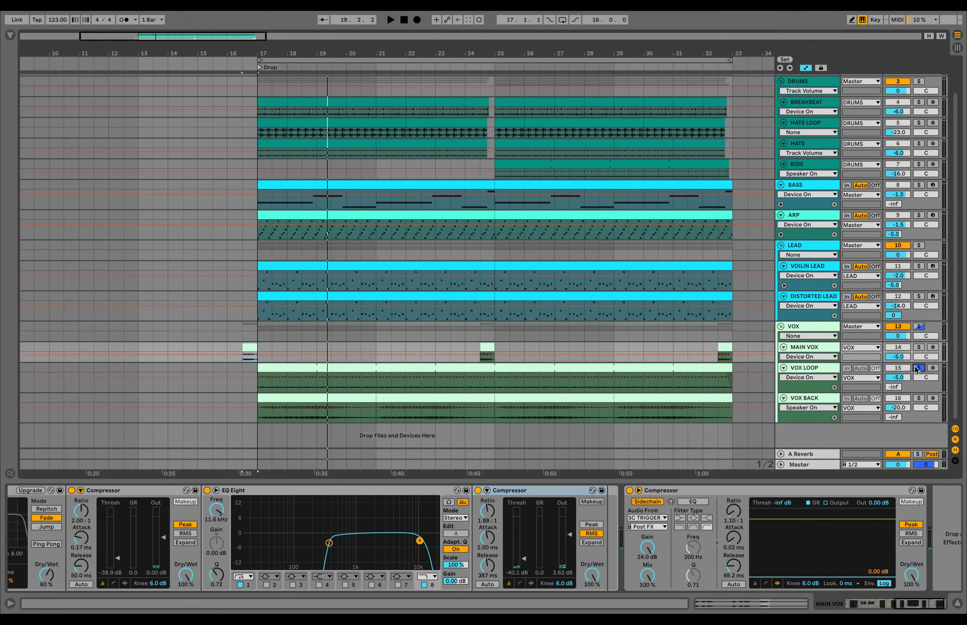
{"action": "double_click", "coordinate": [362, 368]}
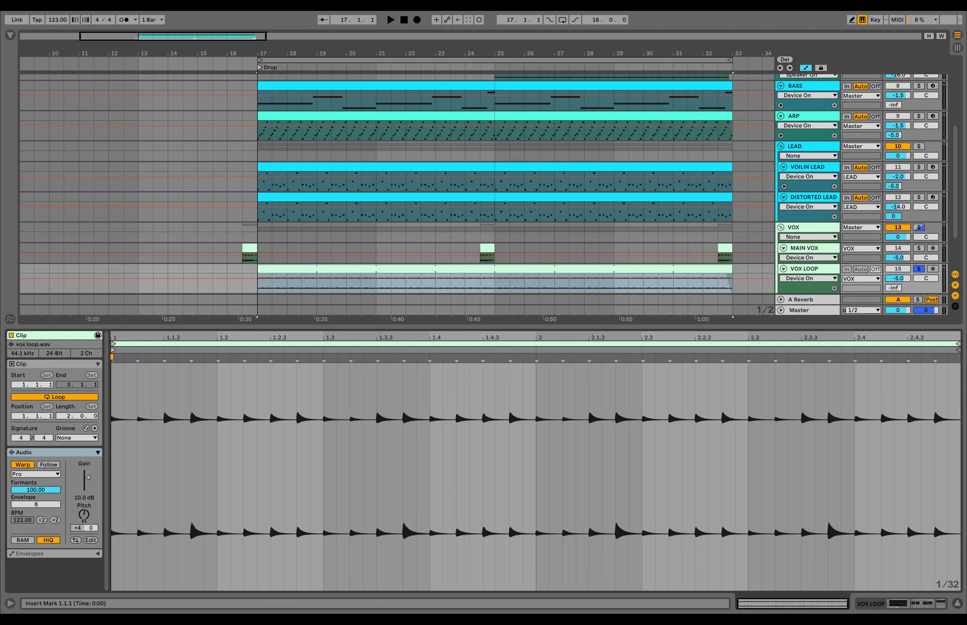
- Play VOX LOOP and compare it with its Reverb, then its Auto Pan, bypassed and on
{"action": "key", "text": "space"}
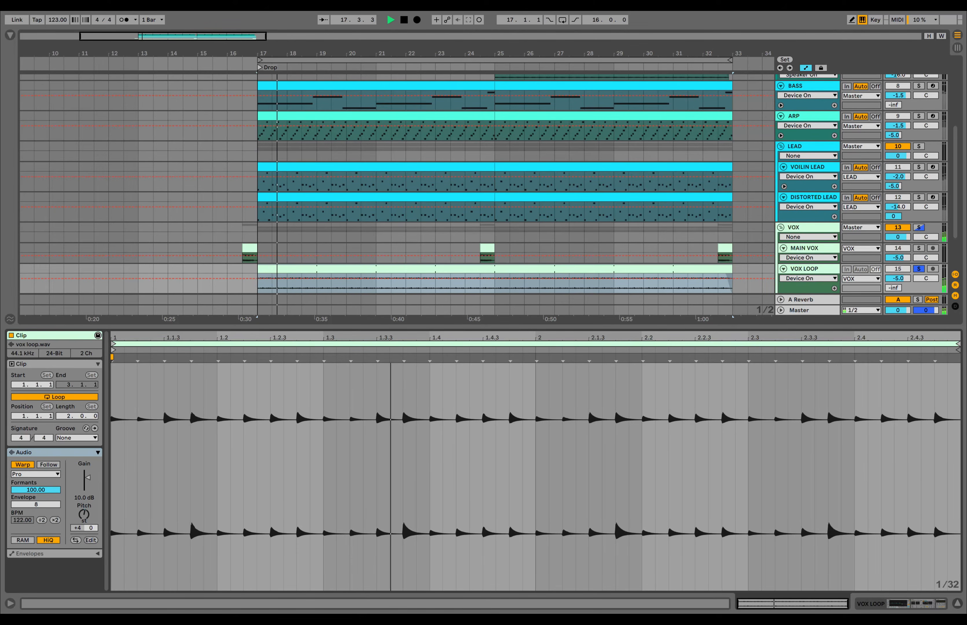
{"action": "left_click", "coordinate": [821, 272]}
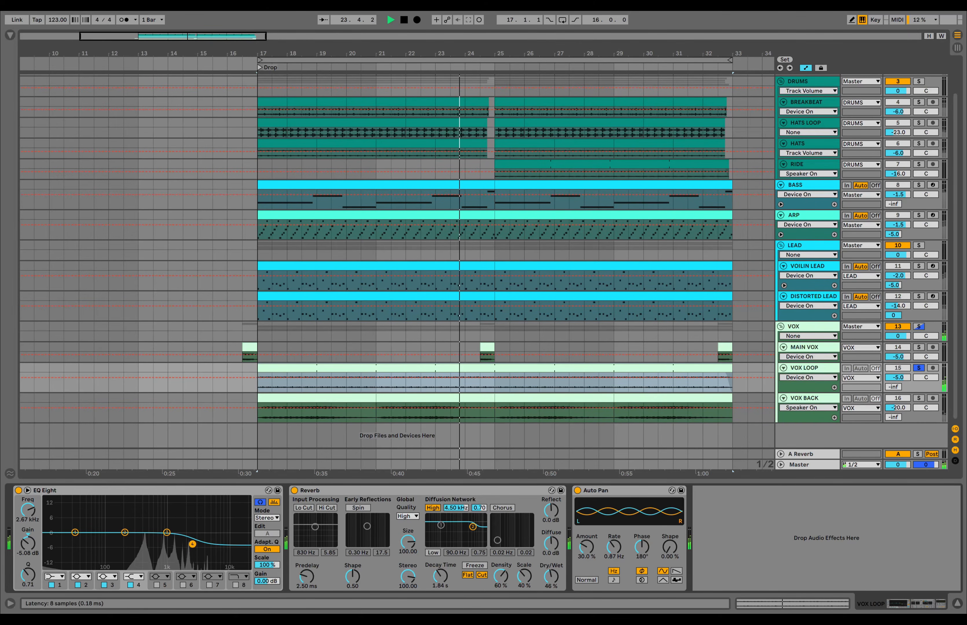
{"action": "left_click", "coordinate": [295, 490]}
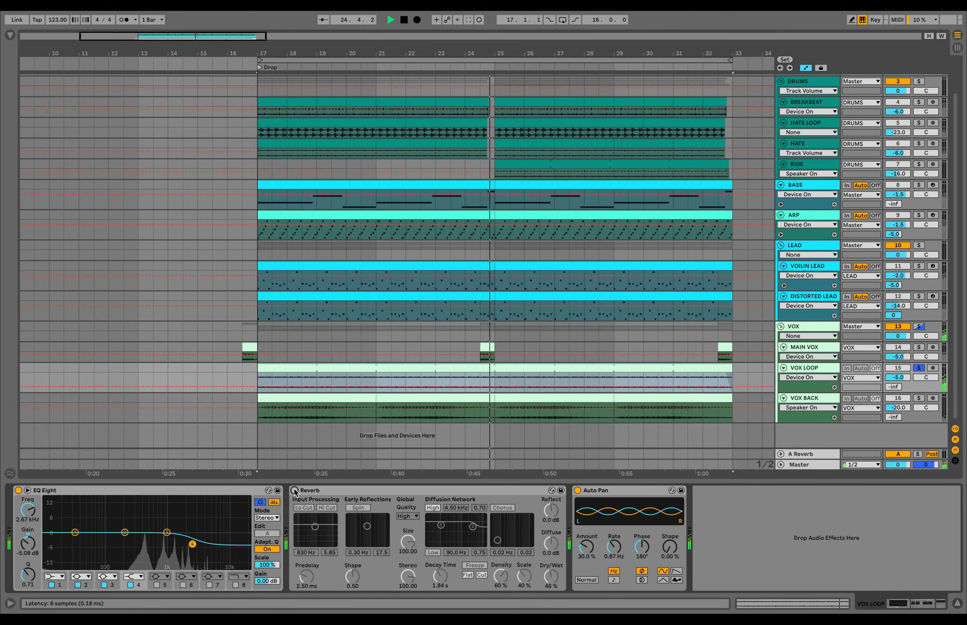
{"action": "left_click", "coordinate": [294, 490]}
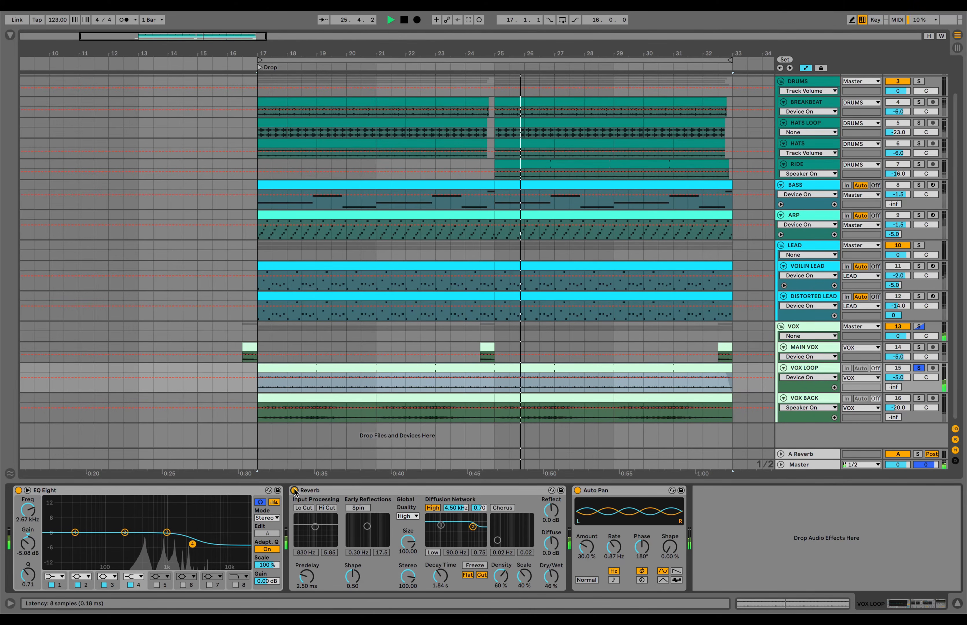
{"action": "left_click", "coordinate": [616, 494]}
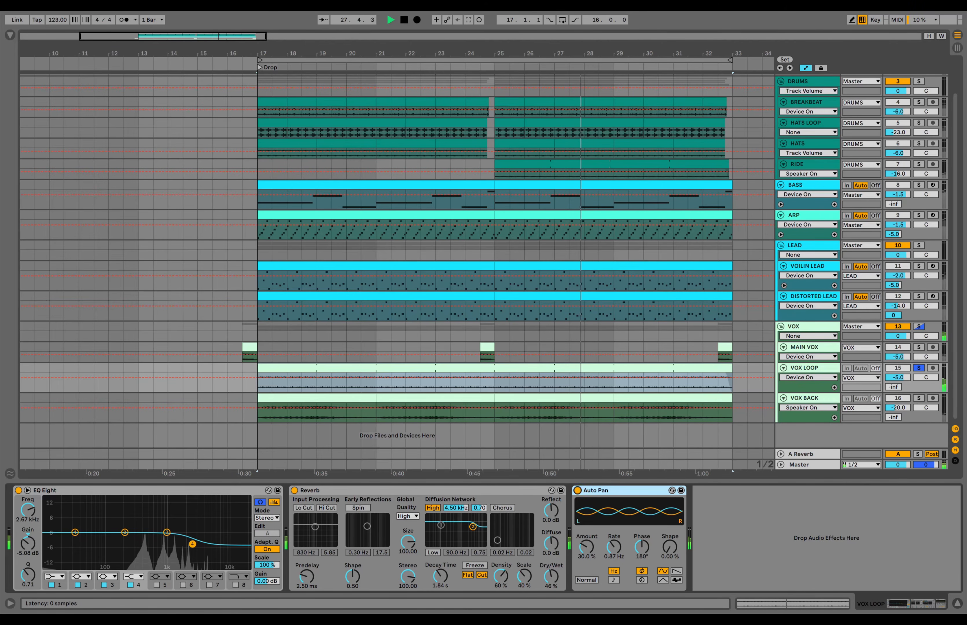
{"action": "left_click", "coordinate": [578, 491]}
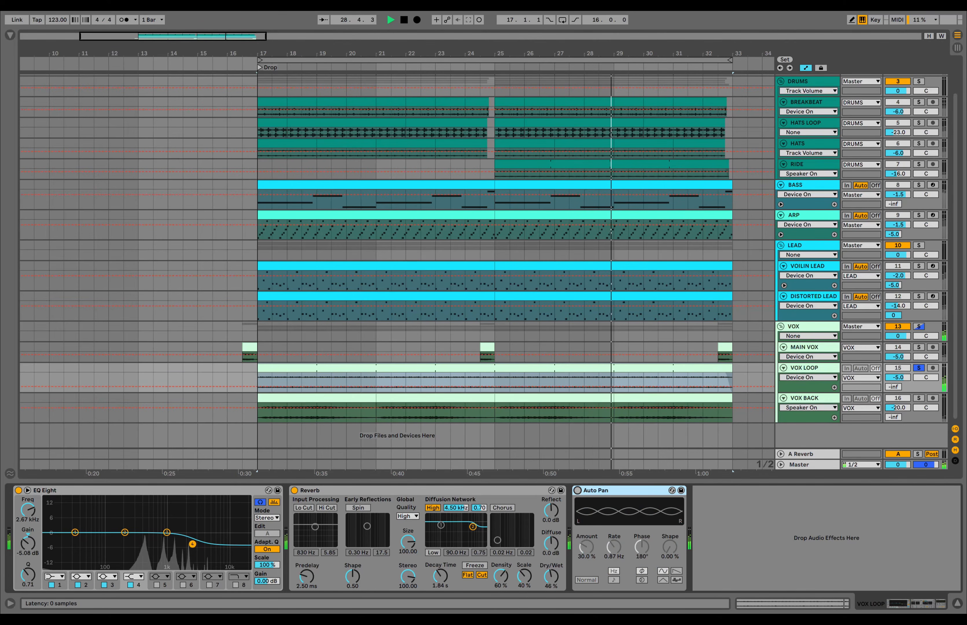
{"action": "left_click", "coordinate": [579, 491]}
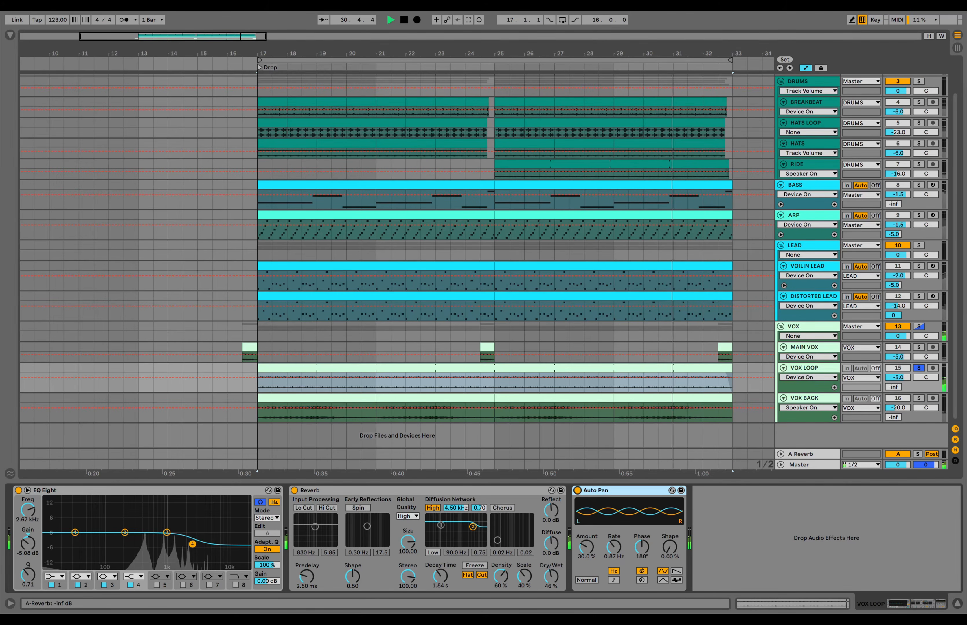
- Stop playback, solo VOX BACK and open its first clip in the clip editor
{"action": "key", "text": "space"}
{"action": "left_click", "coordinate": [921, 399]}
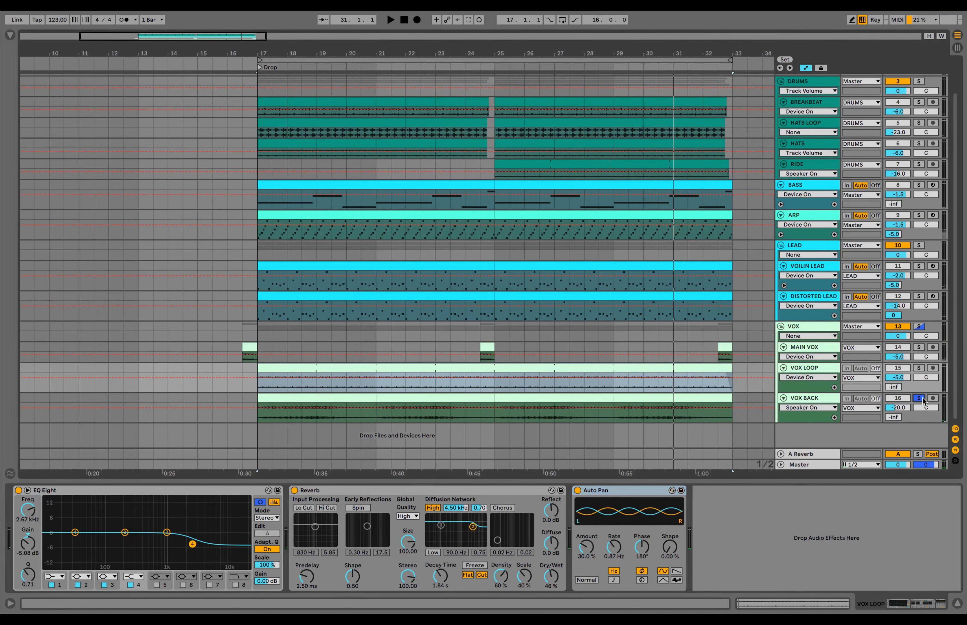
{"action": "double_click", "coordinate": [335, 402]}
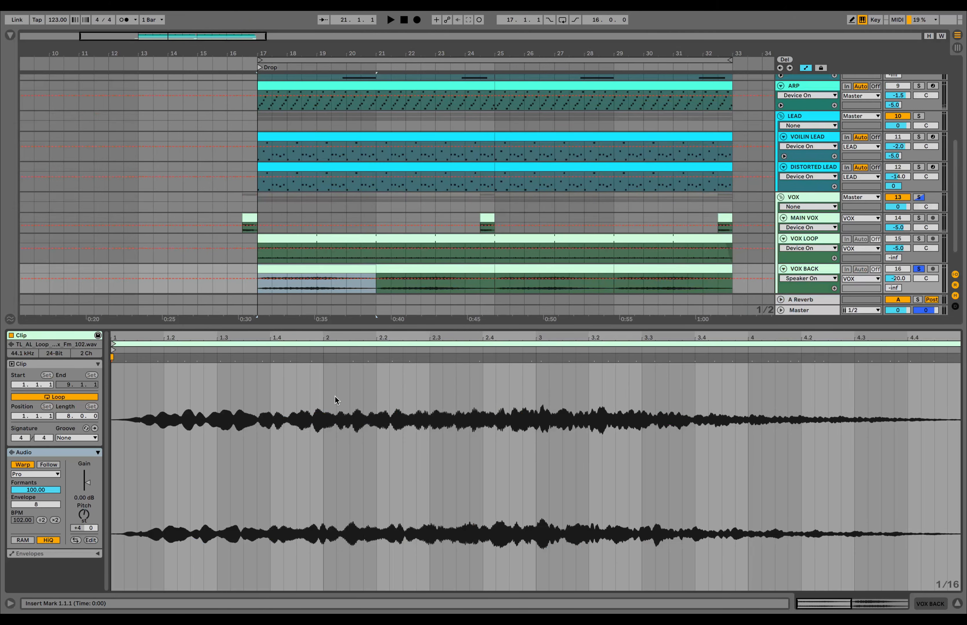
- Play the VOX BACK clip
{"action": "key", "text": "space"}
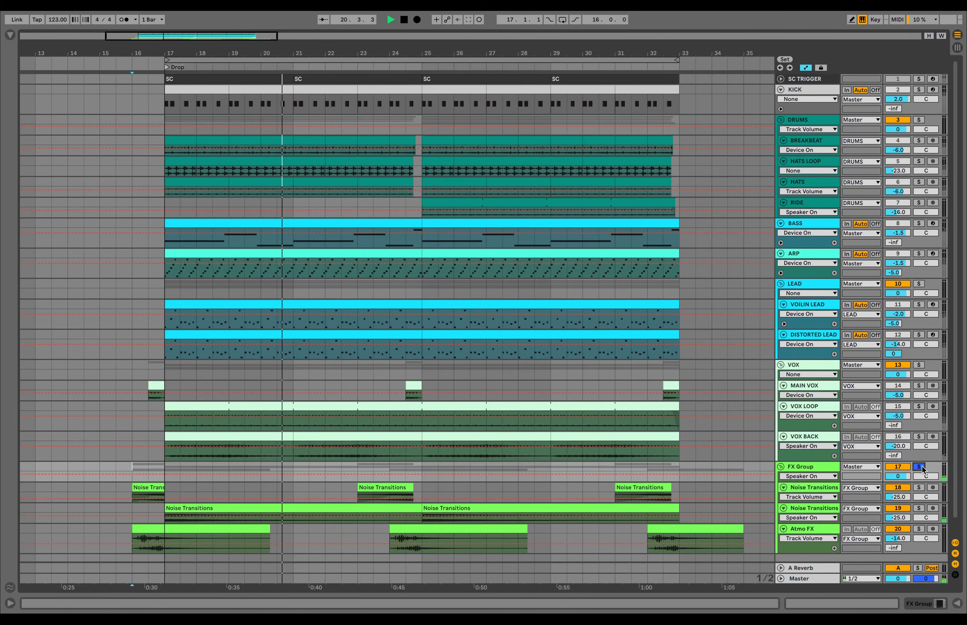
- Unsolo the FX Group, solo Noise Transitions, and play its short and long transition clips
{"action": "key", "text": "space"}
{"action": "left_click", "coordinate": [922, 466]}
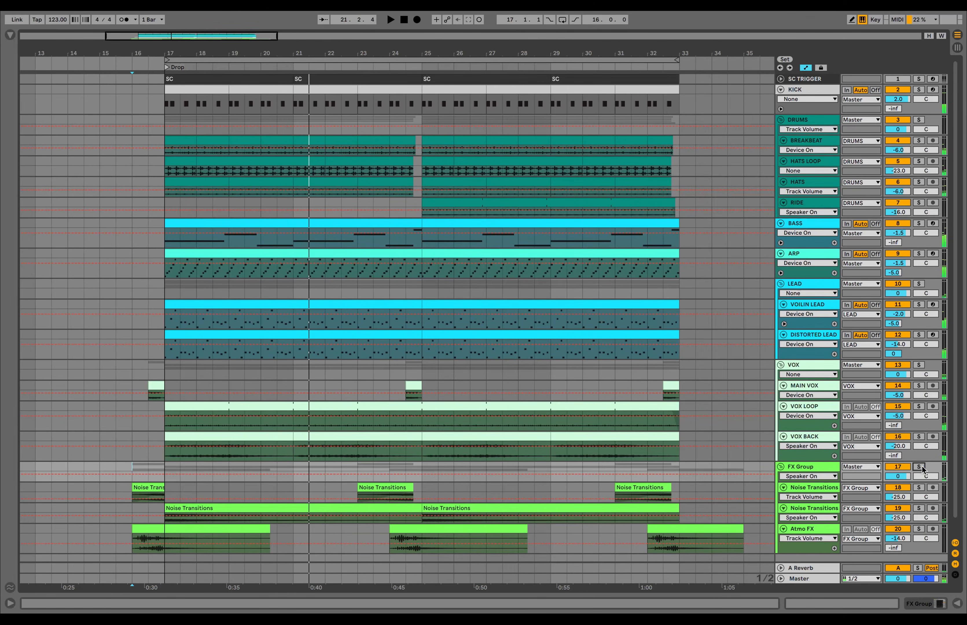
{"action": "left_click", "coordinate": [920, 488]}
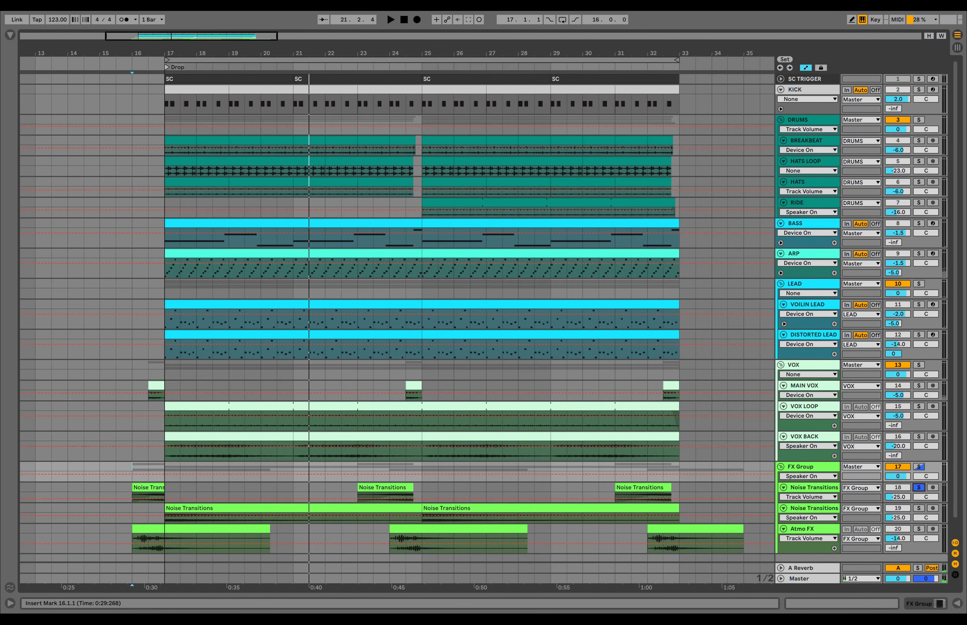
{"action": "double_click", "coordinate": [149, 488]}
{"action": "key", "text": "space"}
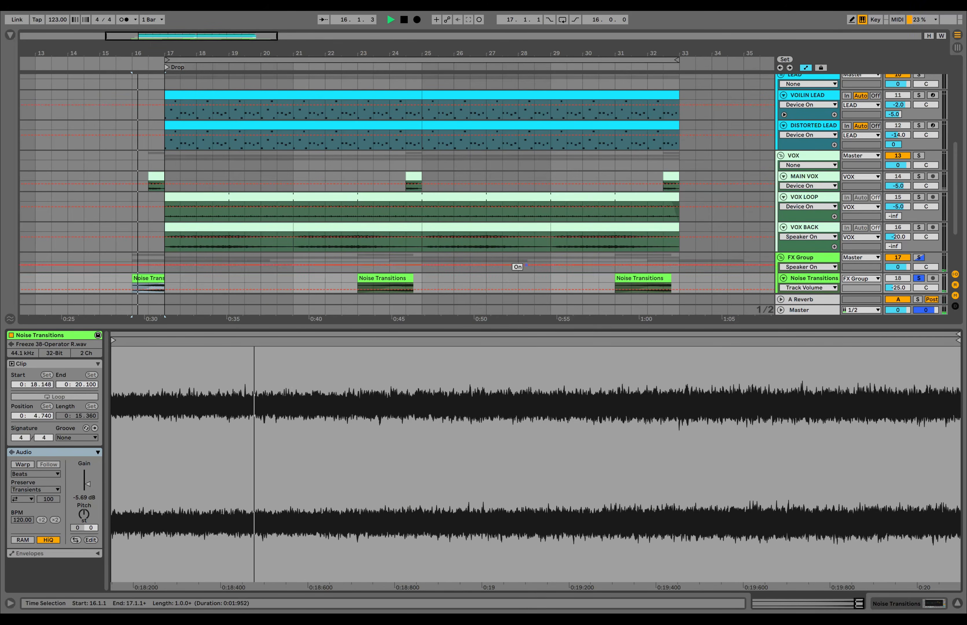
{"action": "scroll", "coordinate": [398, 183], "scroll_direction": "down", "scroll_amount": 4}
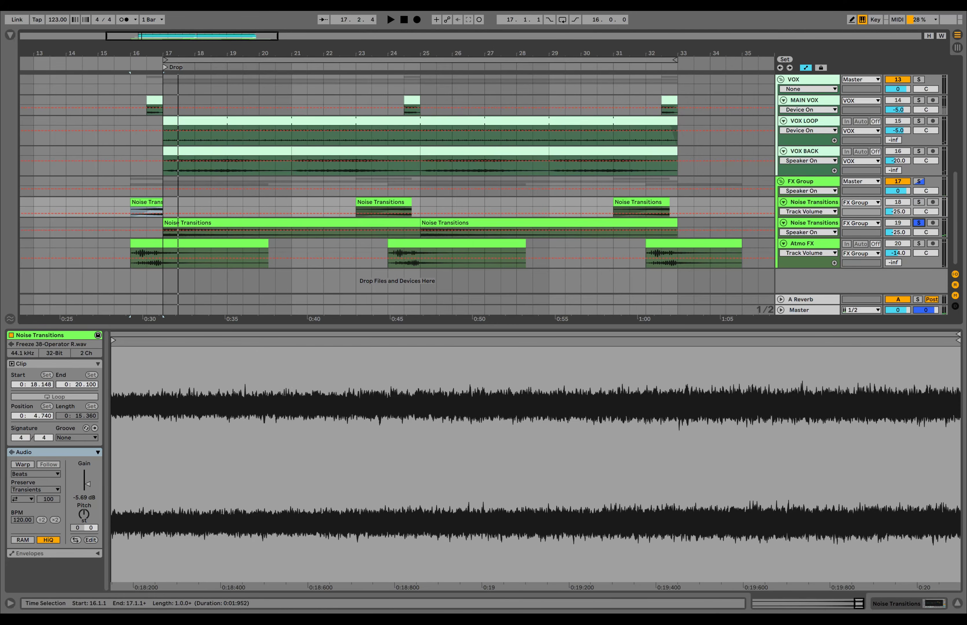
{"action": "left_click", "coordinate": [285, 223]}
{"action": "key", "text": "space"}
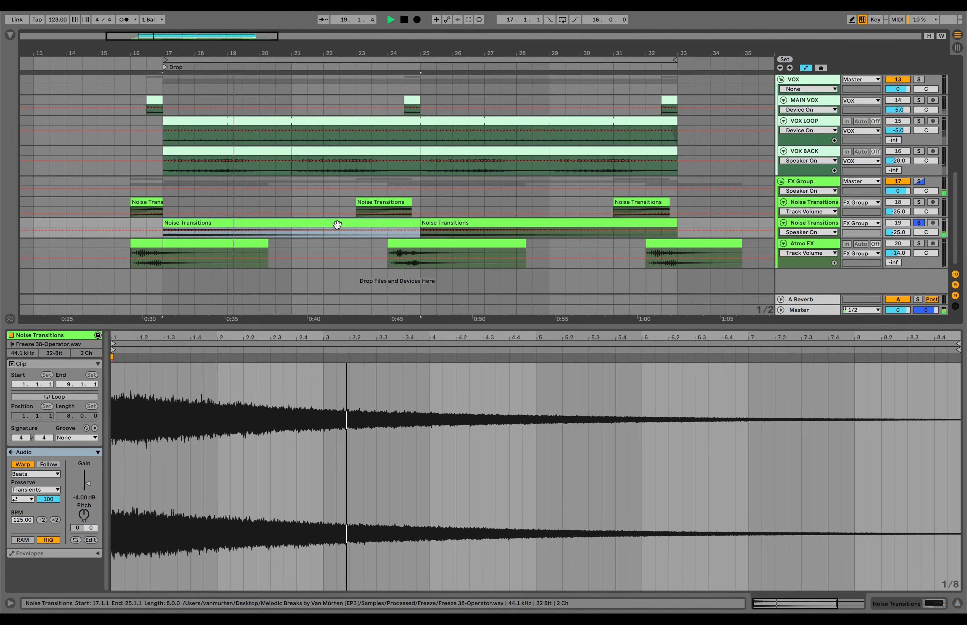
{"action": "key", "text": "space"}
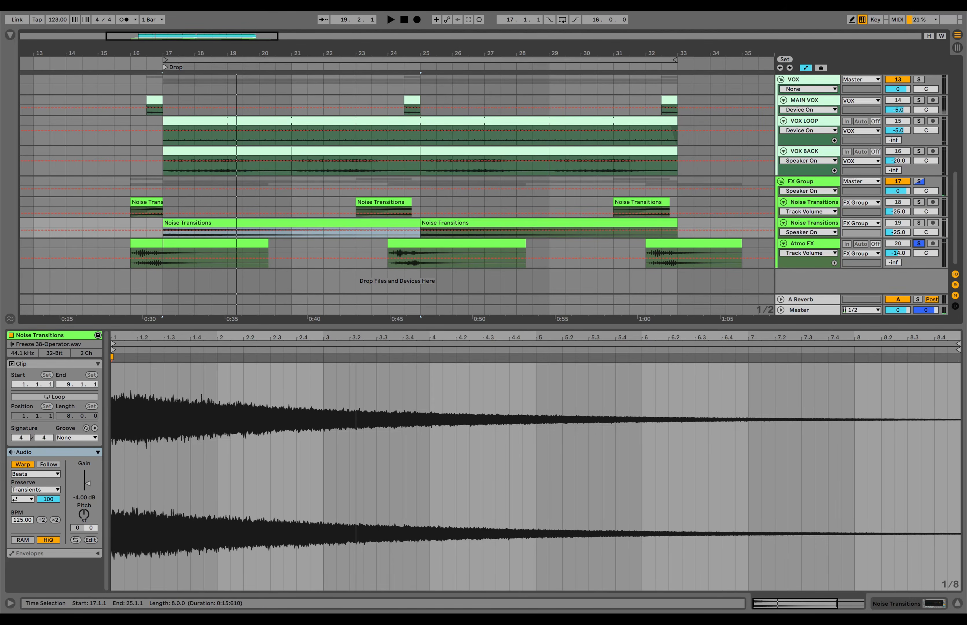
- Show the first Atmo FX clip, unsolo Atmo FX and close the clip details
{"action": "left_click", "coordinate": [199, 243]}
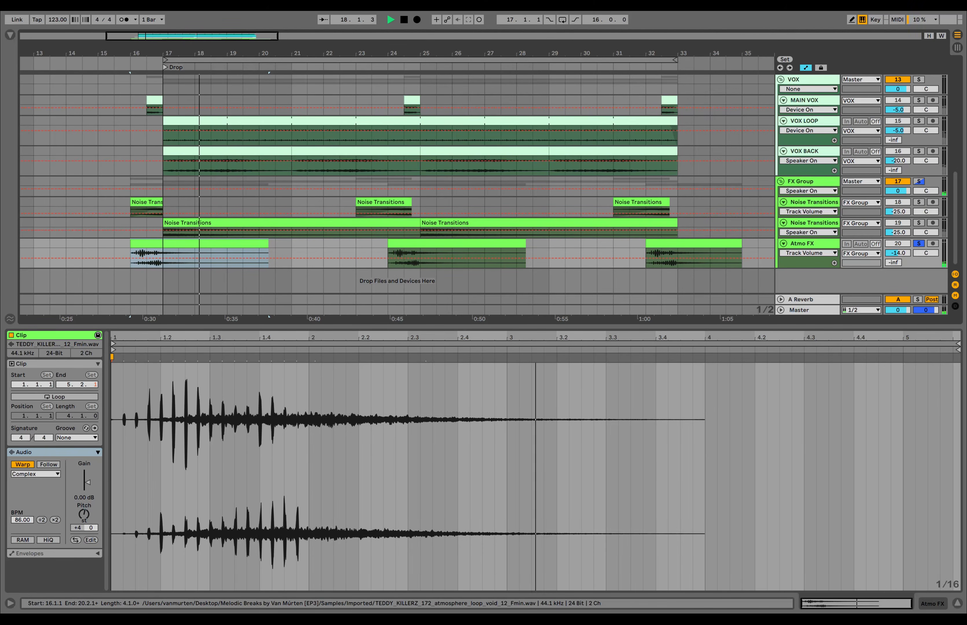
{"action": "key", "text": "space"}
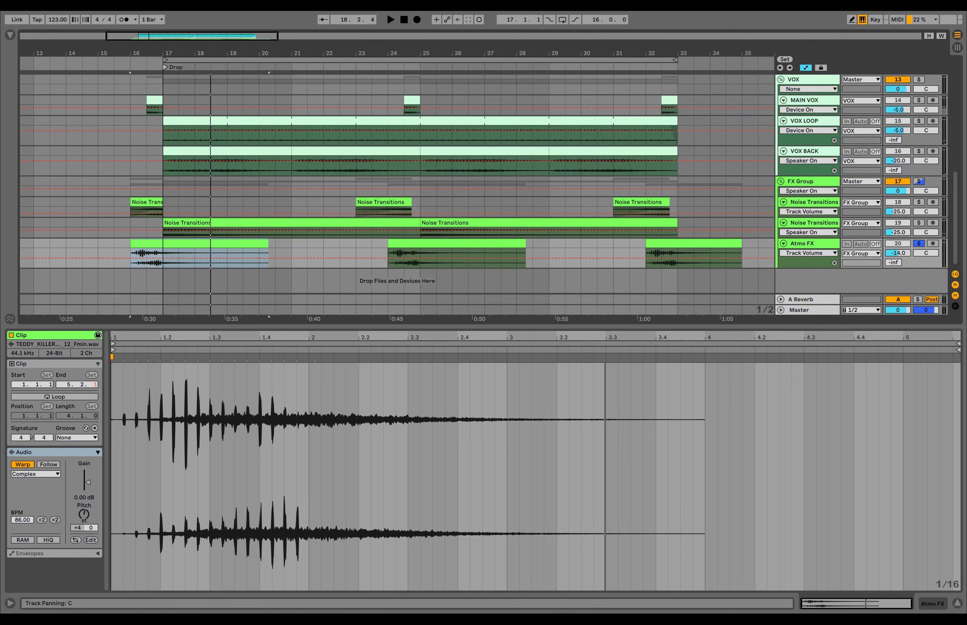
{"action": "left_click", "coordinate": [919, 243]}
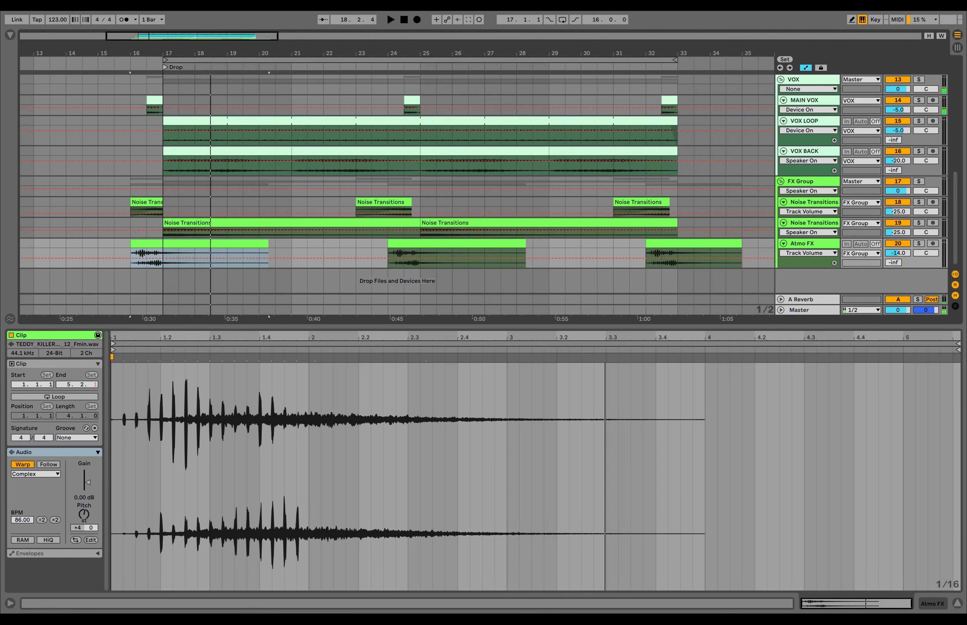
{"action": "left_click", "coordinate": [958, 604]}
{"action": "scroll", "coordinate": [629, 416], "scroll_direction": "left", "scroll_amount": 3}
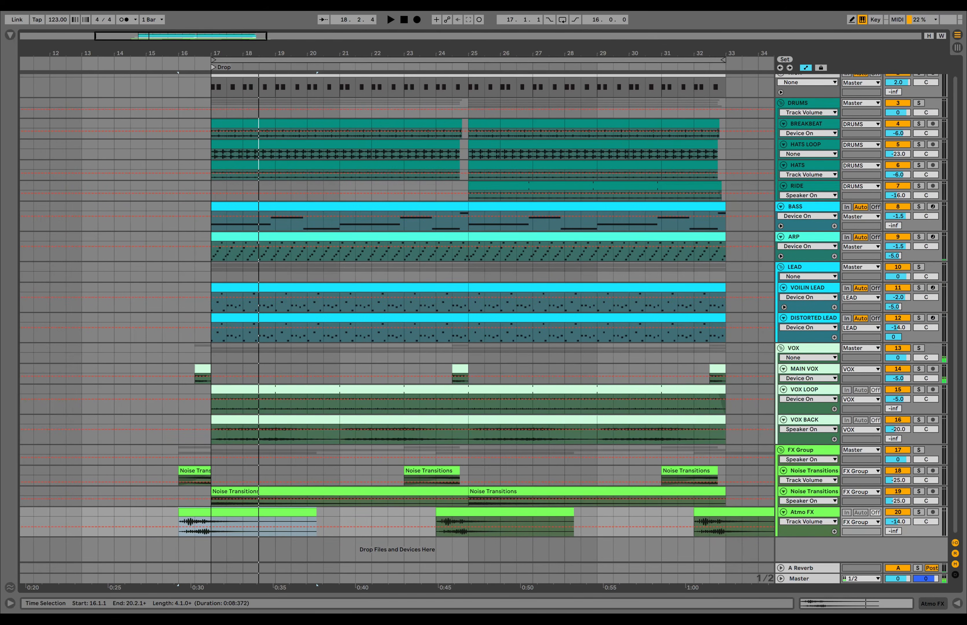
- Set the insert marker at bar 16 and play the full drop with all tracks
{"action": "left_click", "coordinate": [179, 423]}
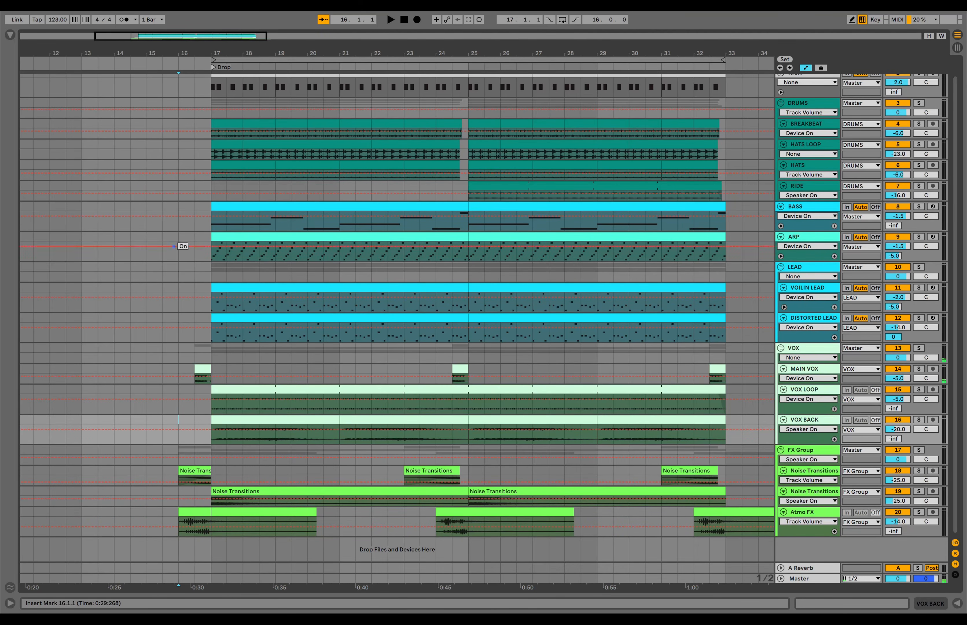
{"action": "scroll", "coordinate": [160, 271], "scroll_direction": "left", "scroll_amount": 3}
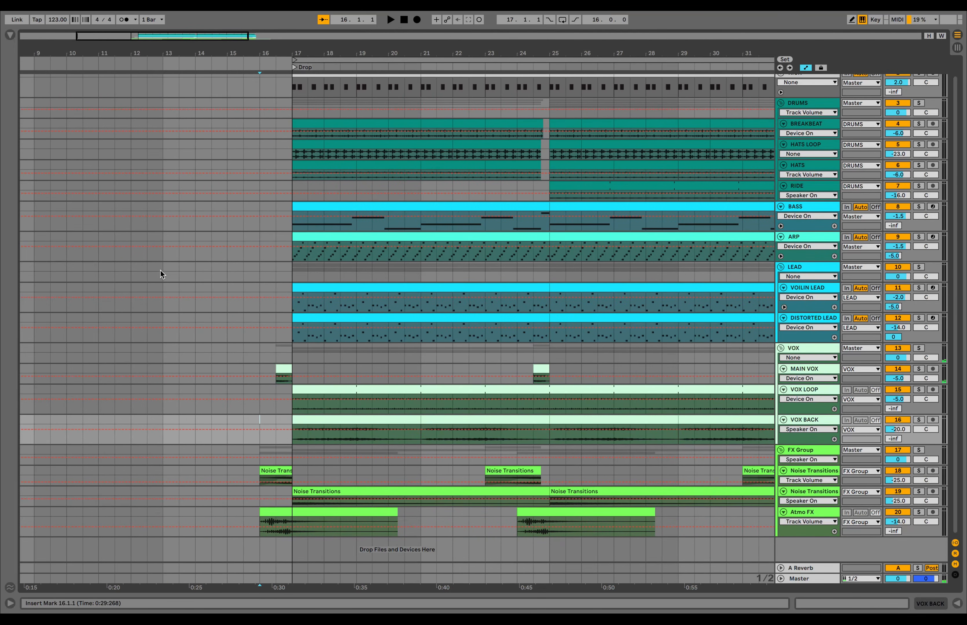
{"action": "key", "text": "space"}
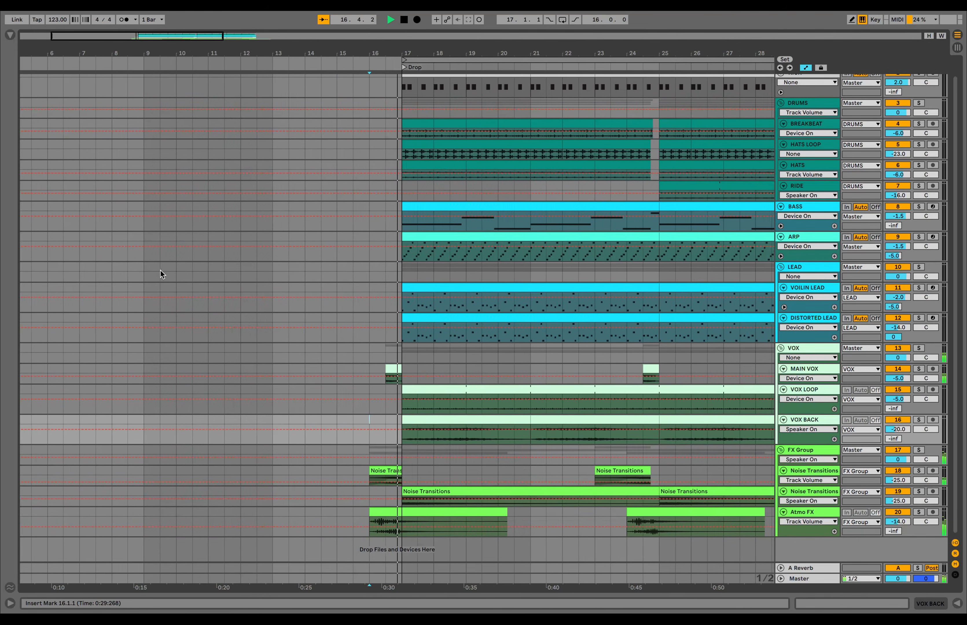